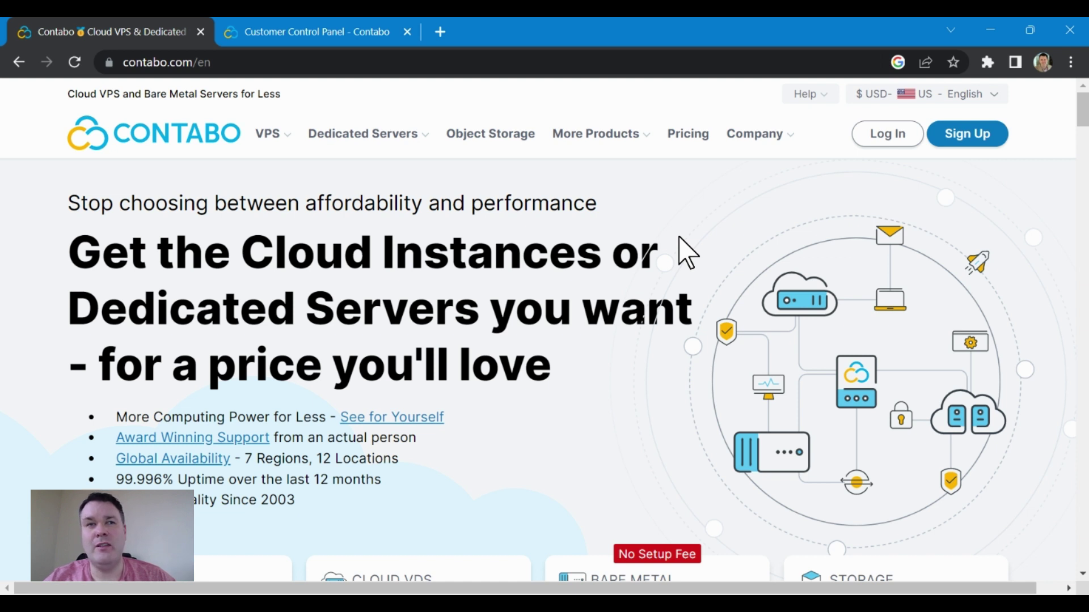
- Open the VPS ordering page from the New Order section of the customer control panel
mouse_move(564, 134)
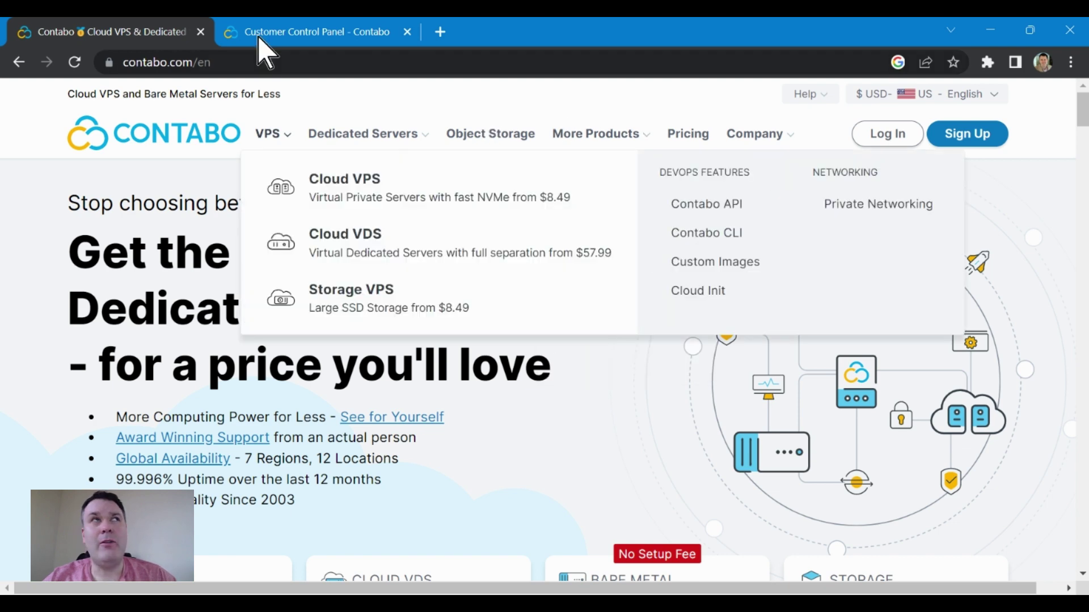
click(287, 30)
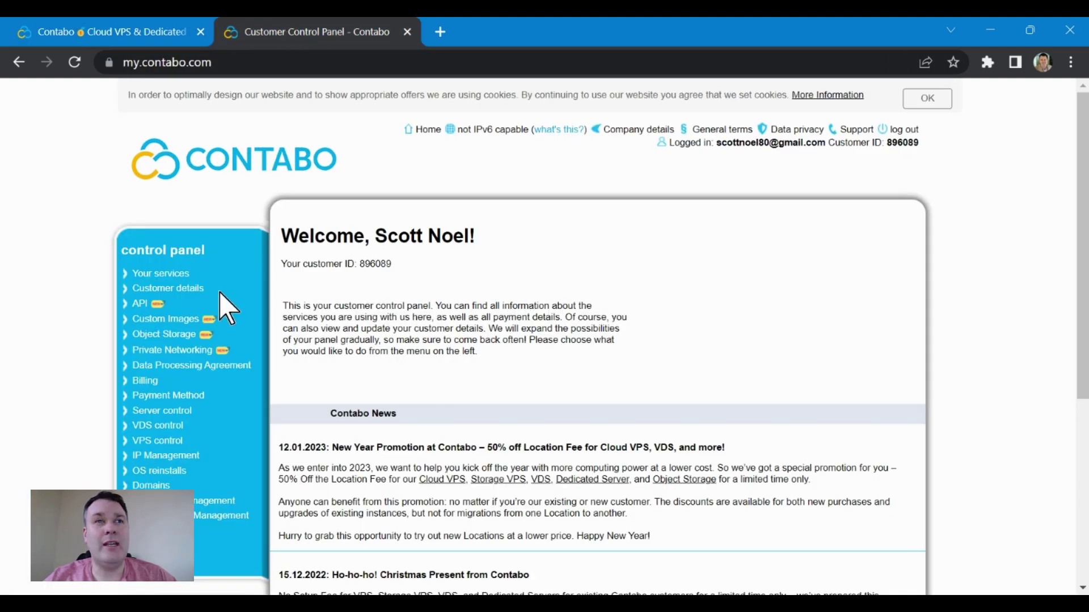
scroll(219, 292, down, 2)
scroll(219, 292, down, 3)
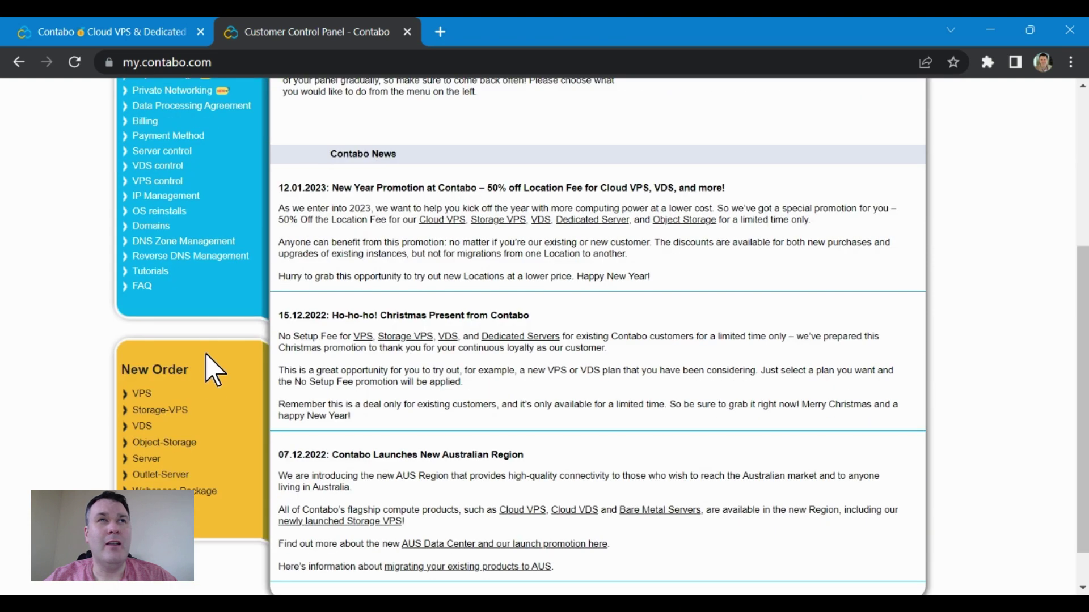
click(143, 404)
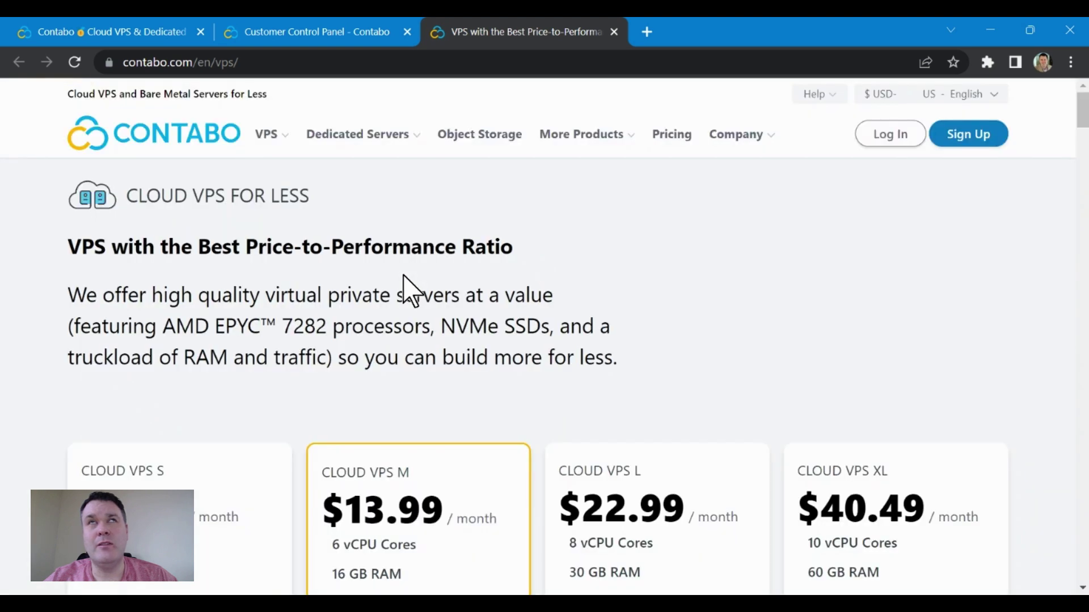
- Compare the Cloud VPS plans and select Cloud VPS M with 6 vCPU cores and 16 GB RAM
scroll(403, 280, down, 1)
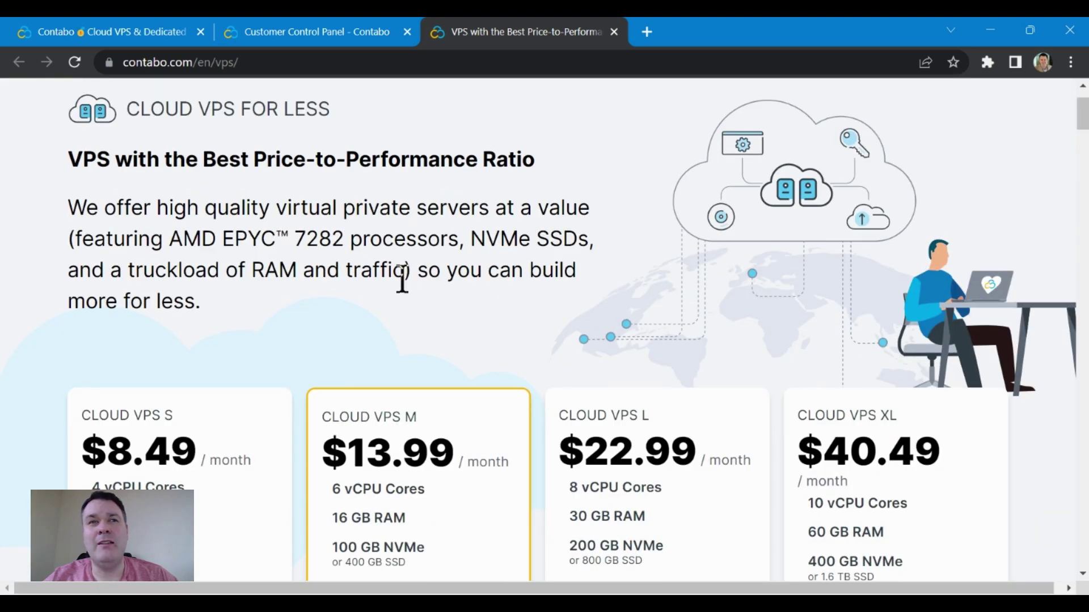
scroll(404, 283, down, 1)
scroll(394, 275, up, 2)
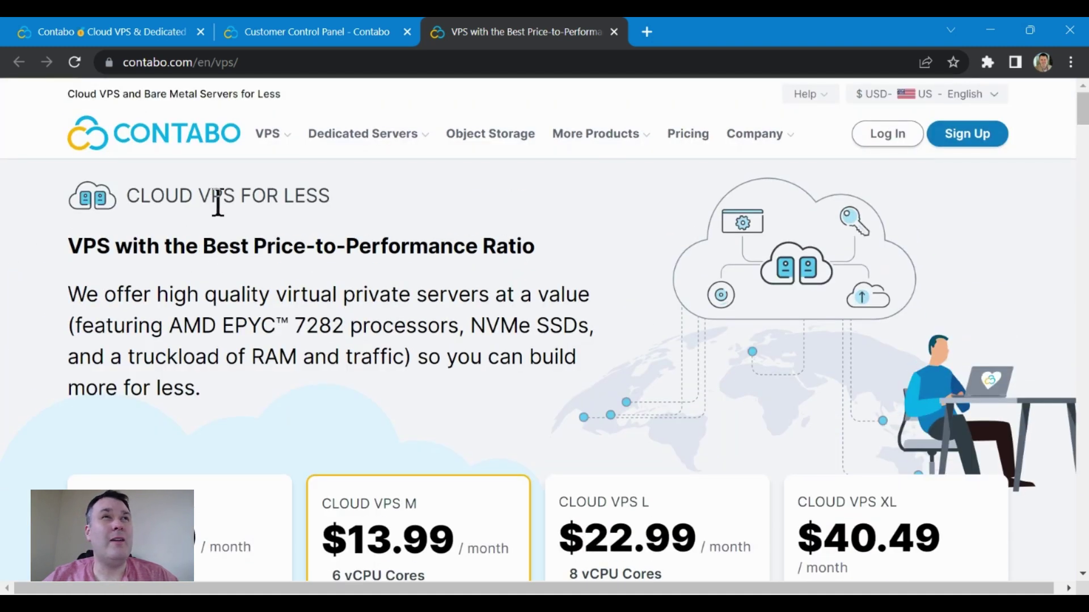
scroll(391, 318, down, 1)
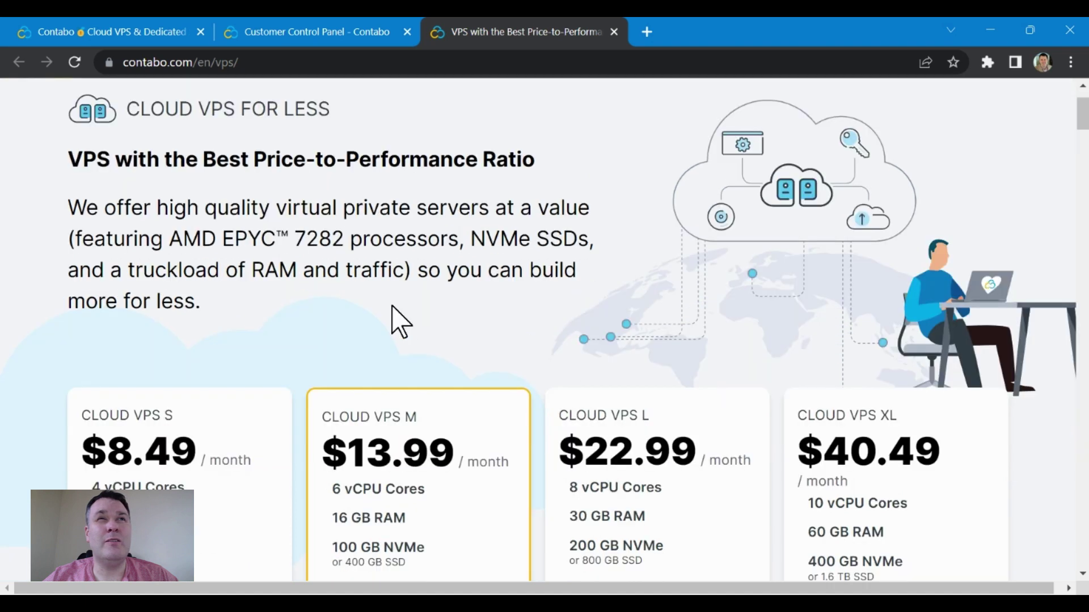
scroll(443, 339, down, 1)
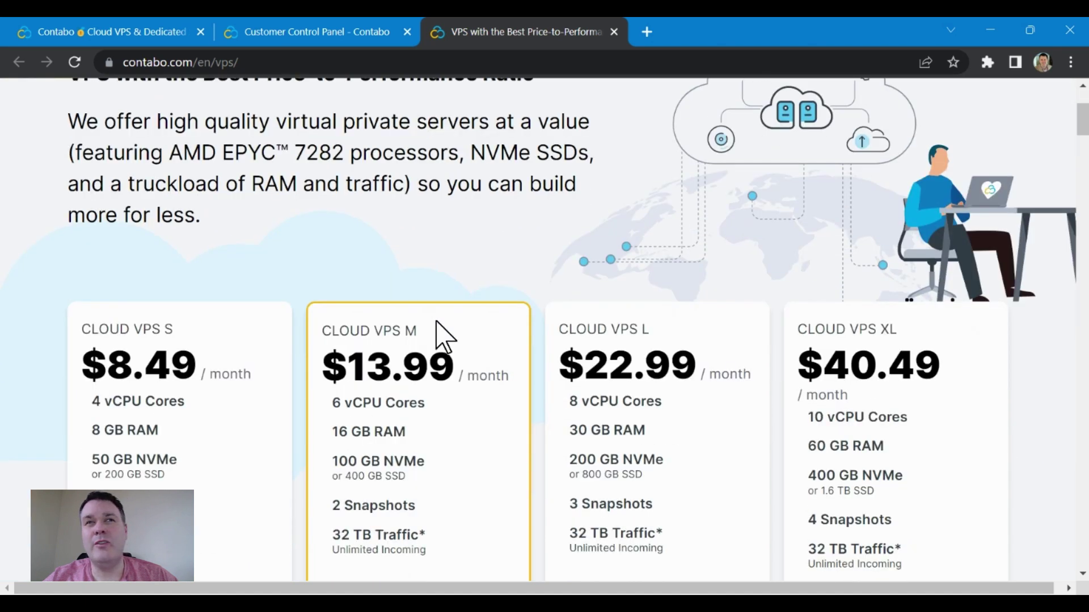
scroll(455, 319, down, 1)
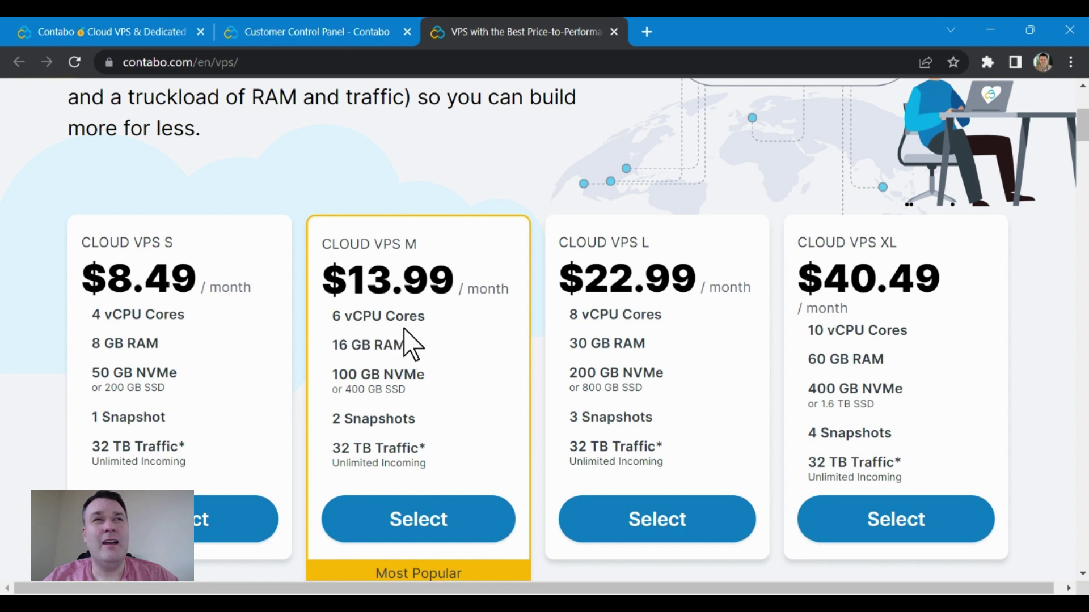
scroll(401, 329, down, 2)
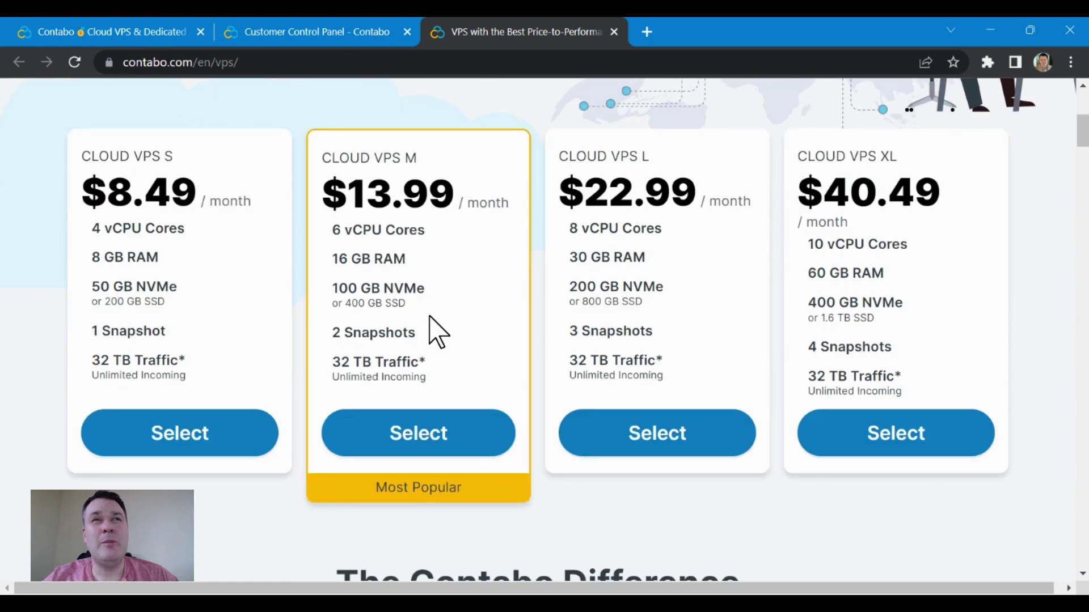
scroll(437, 340, down, 2)
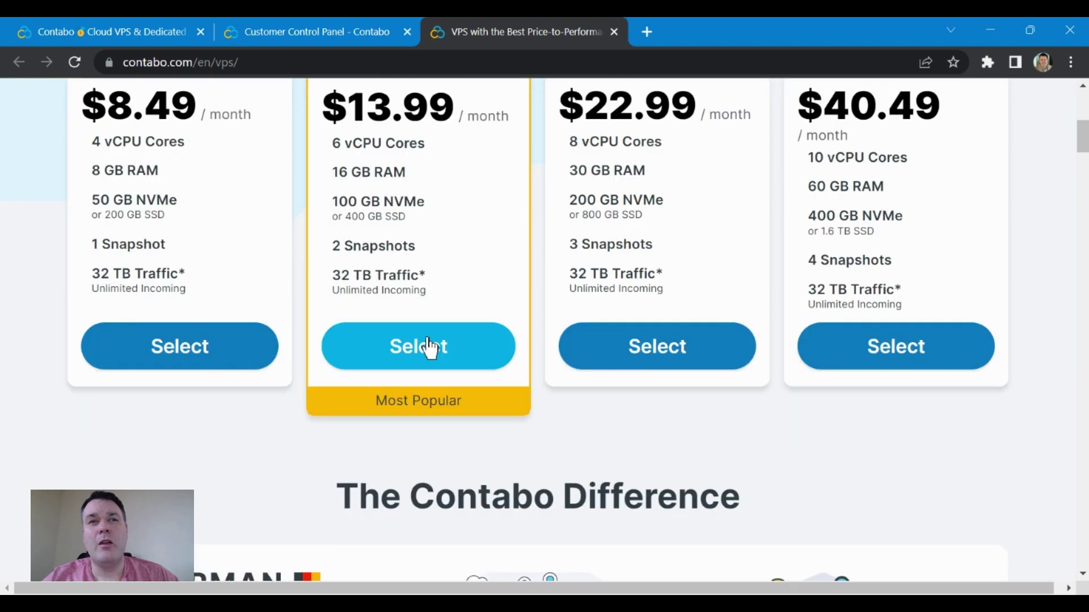
scroll(431, 345, up, 4)
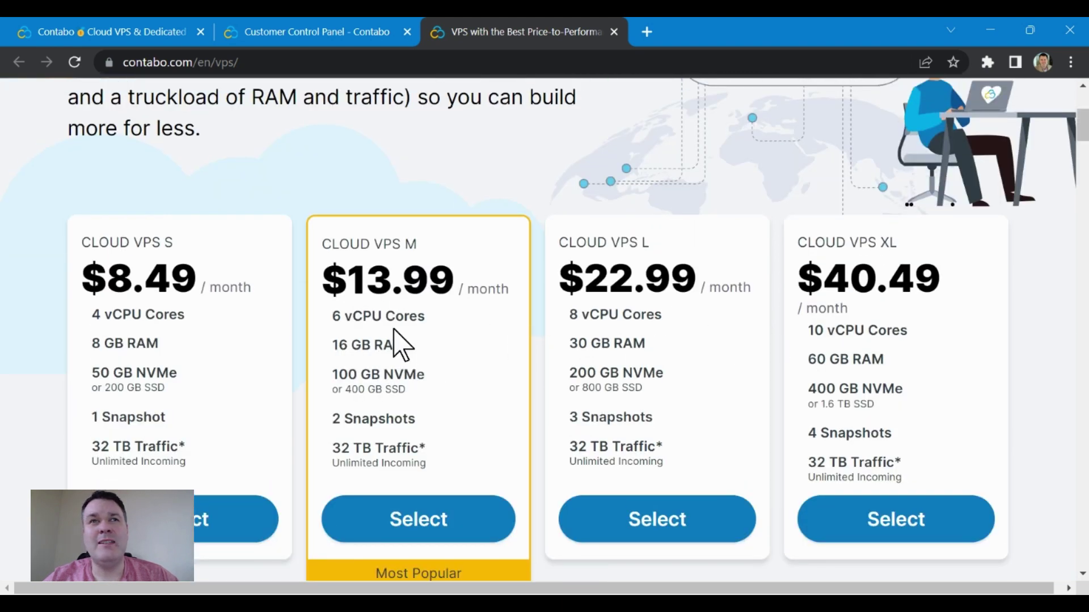
scroll(444, 393, down, 2)
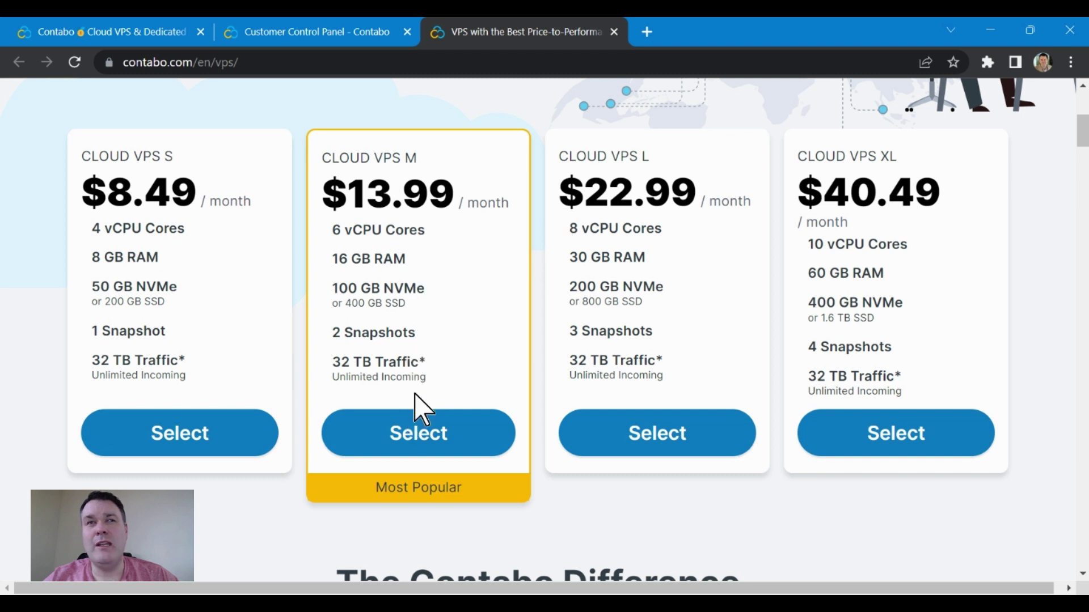
click(435, 445)
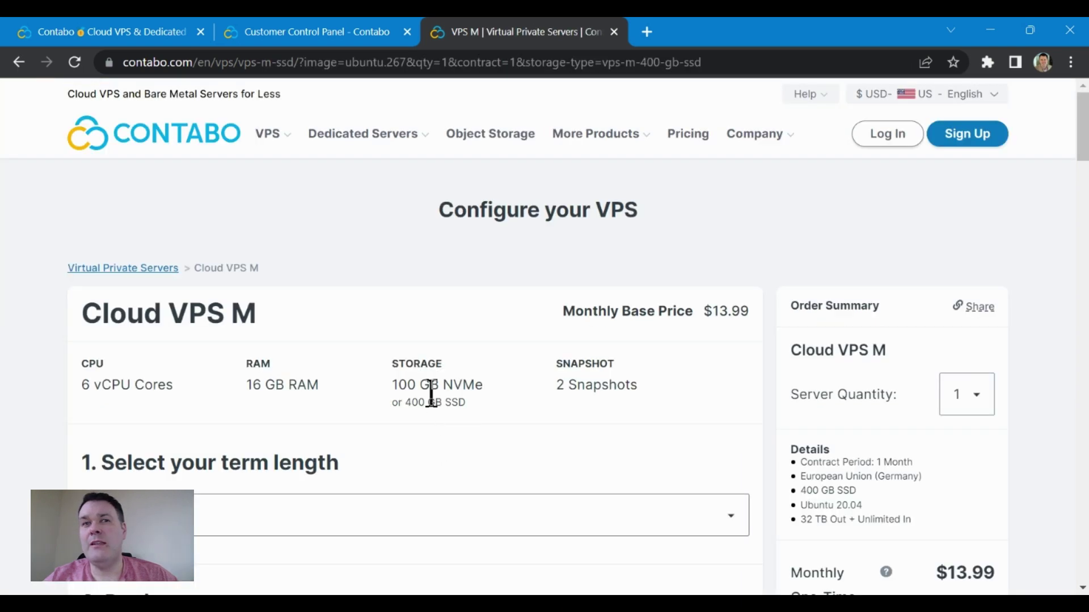
- Check the term length options in the Cloud VPS M configuration without changing the selection
scroll(364, 401, down, 2)
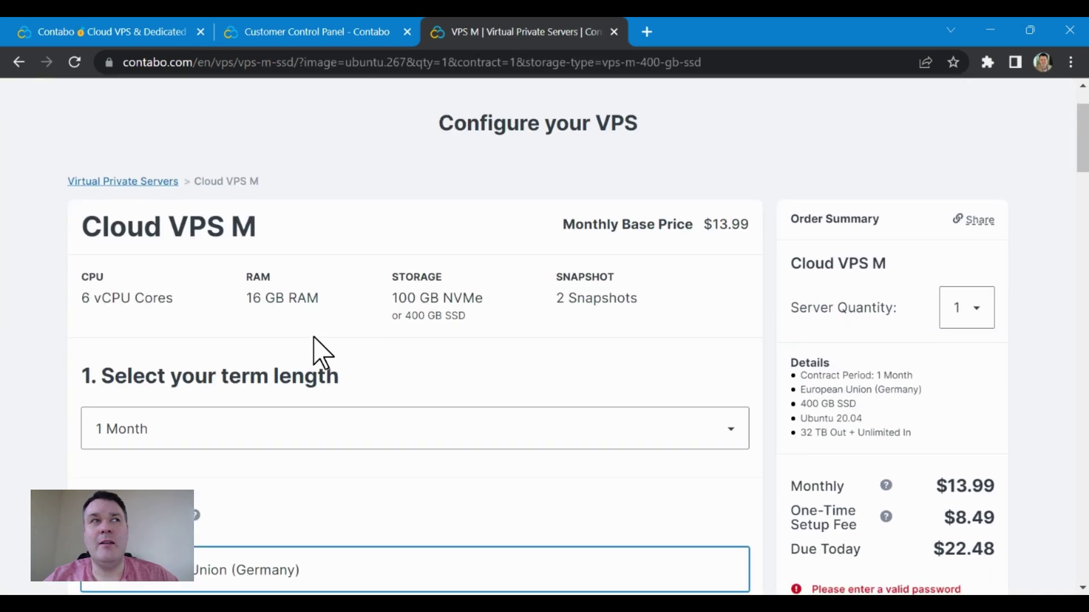
scroll(270, 321, down, 2)
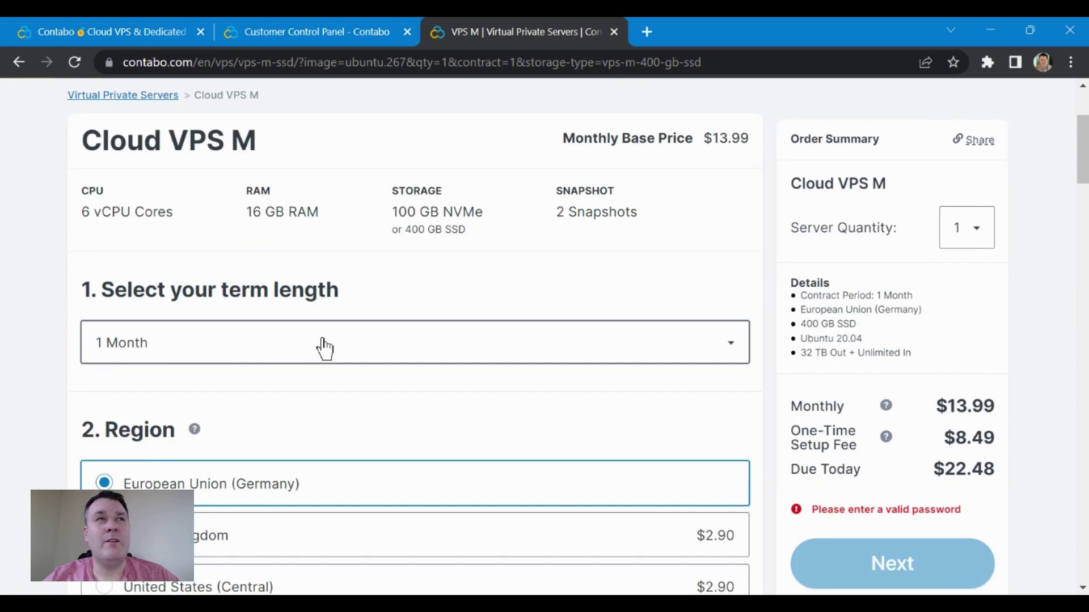
click(324, 348)
click(323, 347)
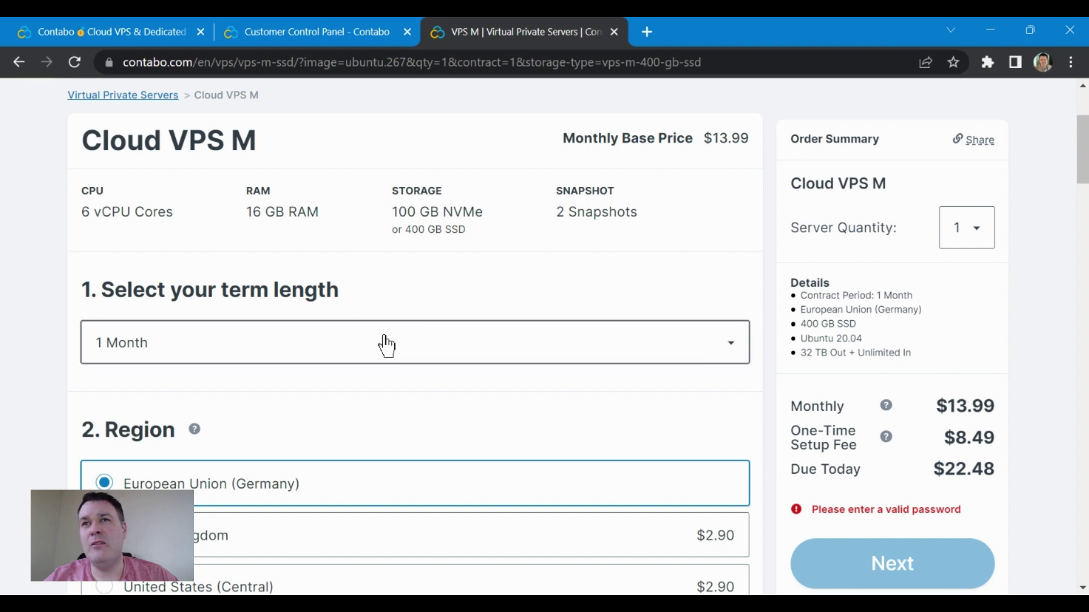
- Review the region choices and the SSD and NVMe storage types with their surcharges
scroll(388, 346, down, 2)
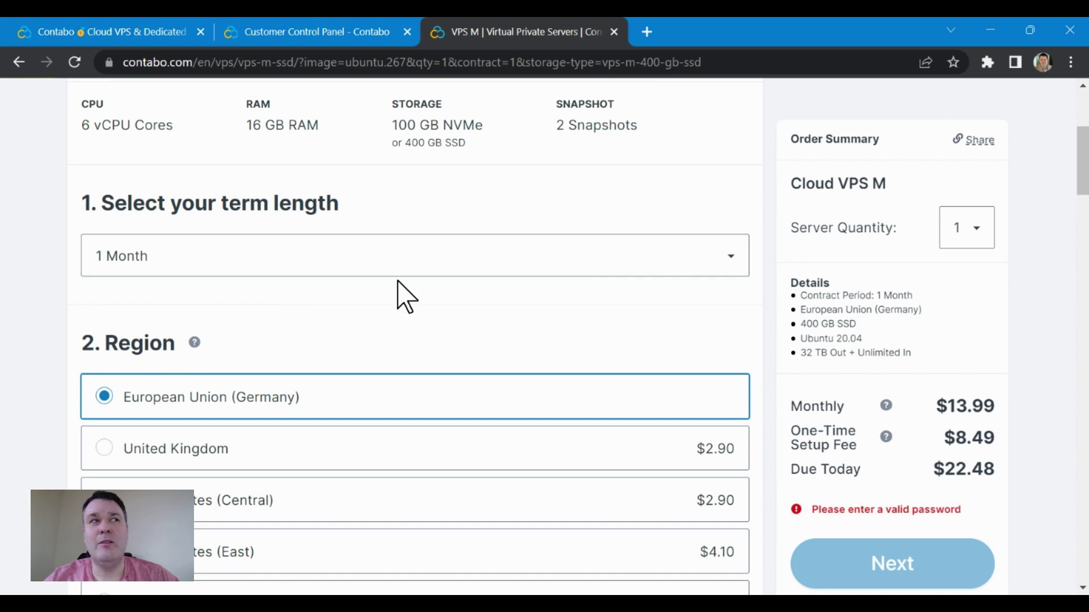
scroll(397, 291, down, 2)
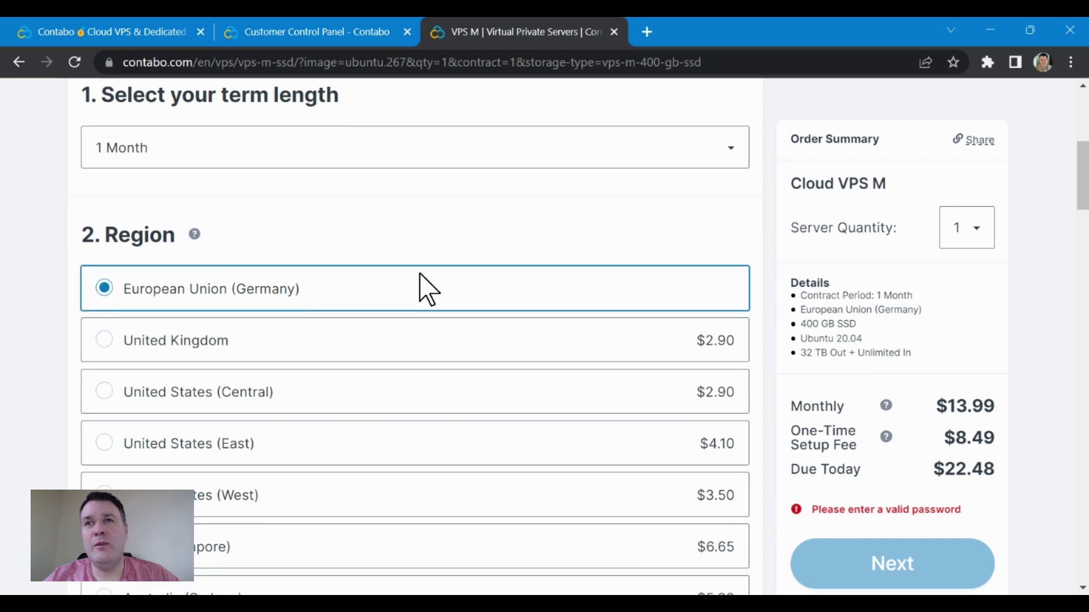
scroll(418, 286, down, 2)
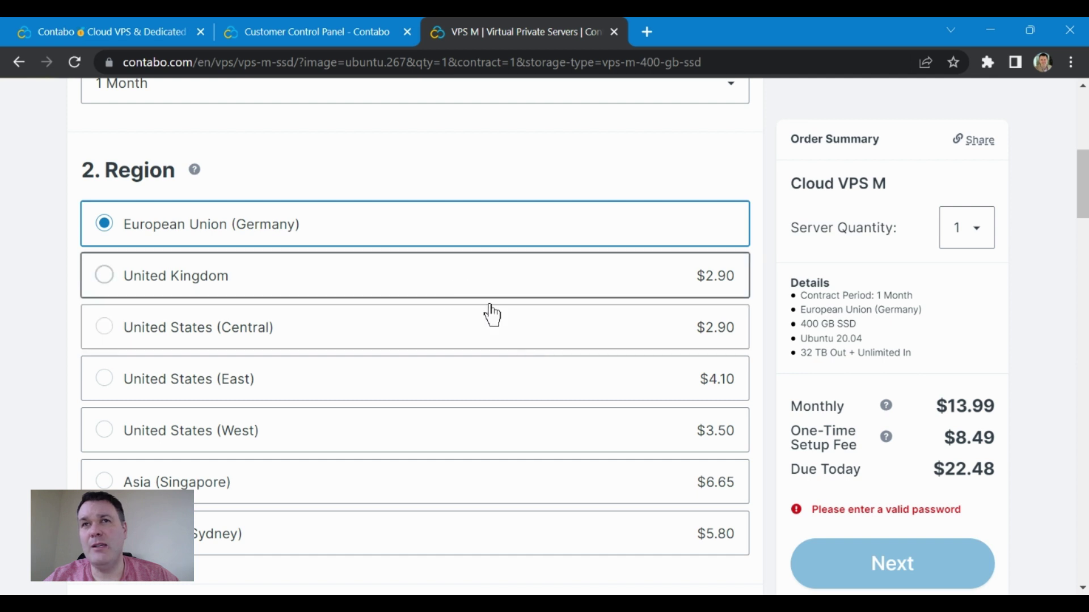
scroll(465, 330, down, 3)
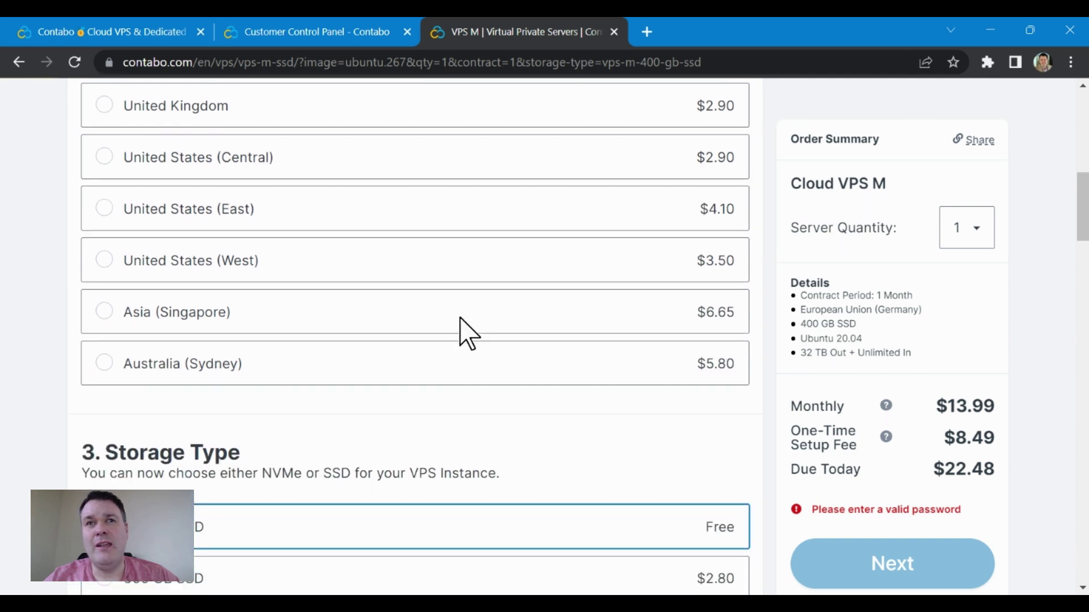
scroll(460, 328, down, 2)
scroll(465, 349, down, 2)
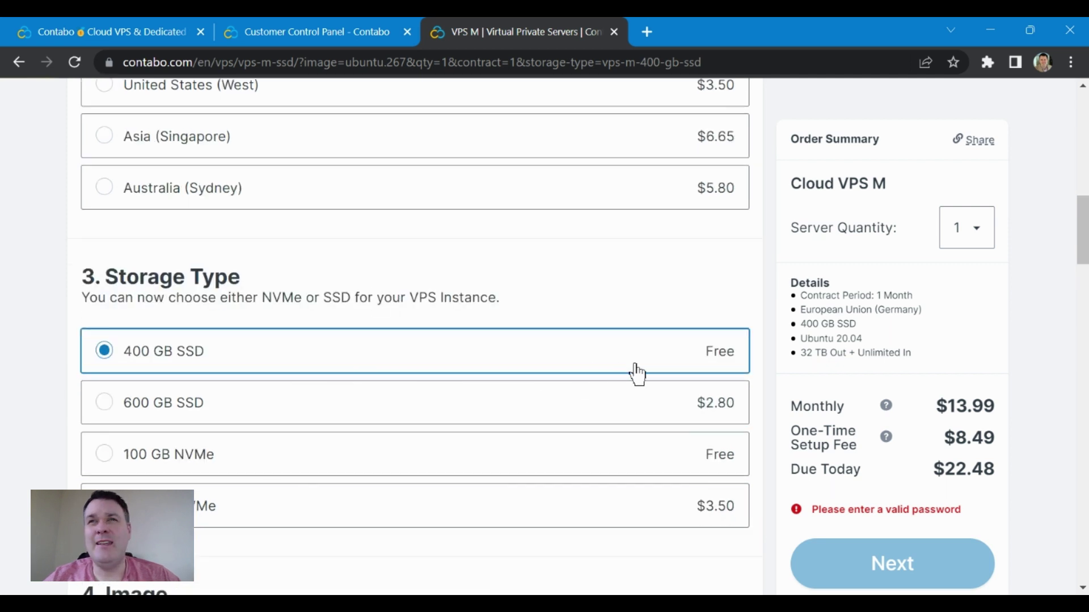
scroll(355, 368, down, 2)
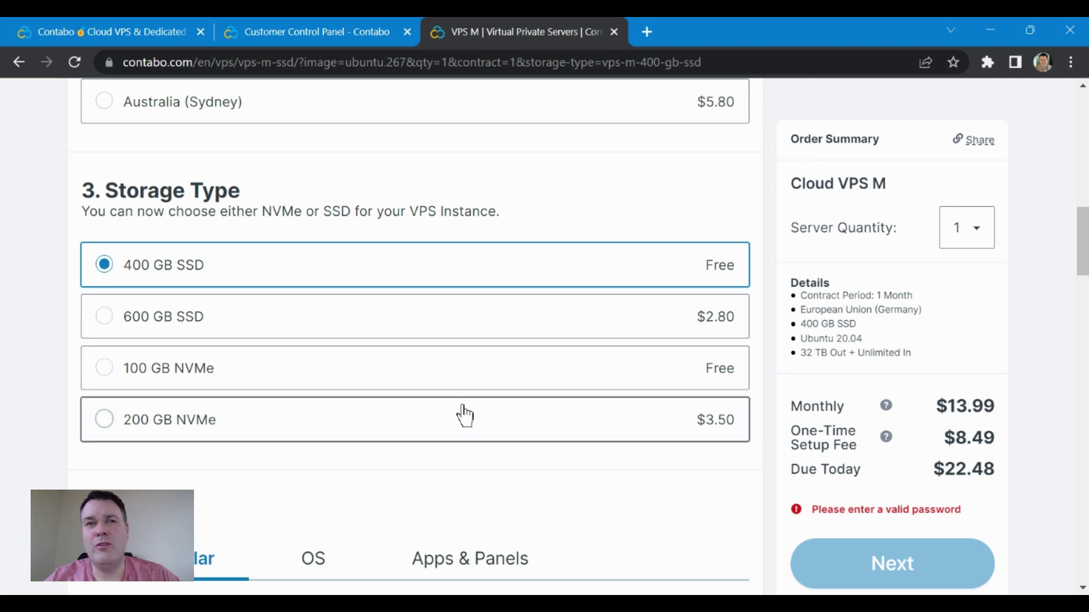
scroll(465, 413, down, 1)
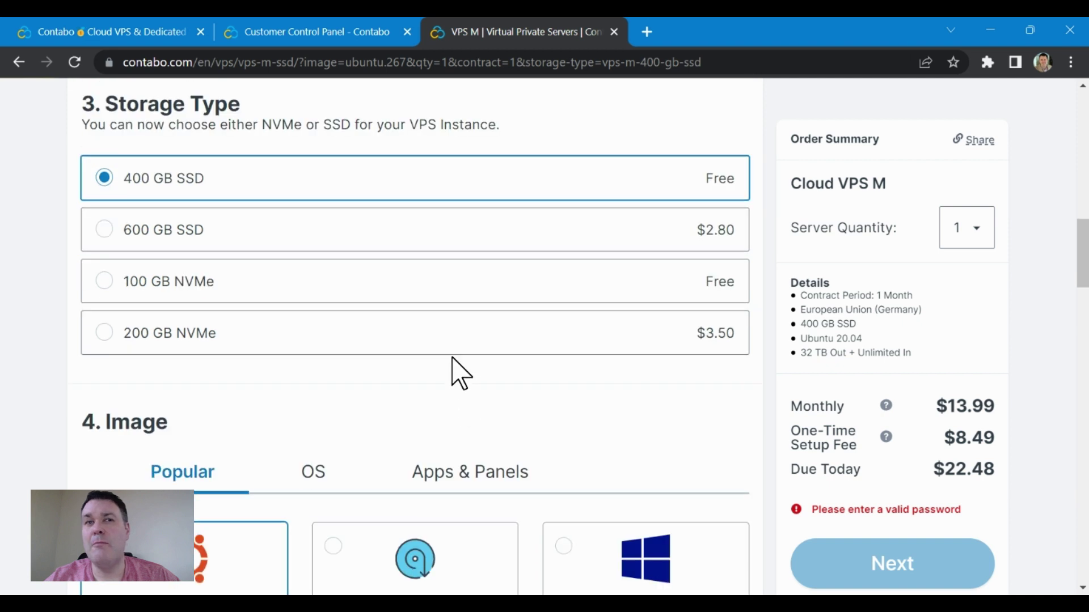
- Check which Ubuntu versions are offered among the popular server images, leaving Ubuntu 20.04 selected
scroll(457, 372, down, 1)
scroll(369, 369, down, 1)
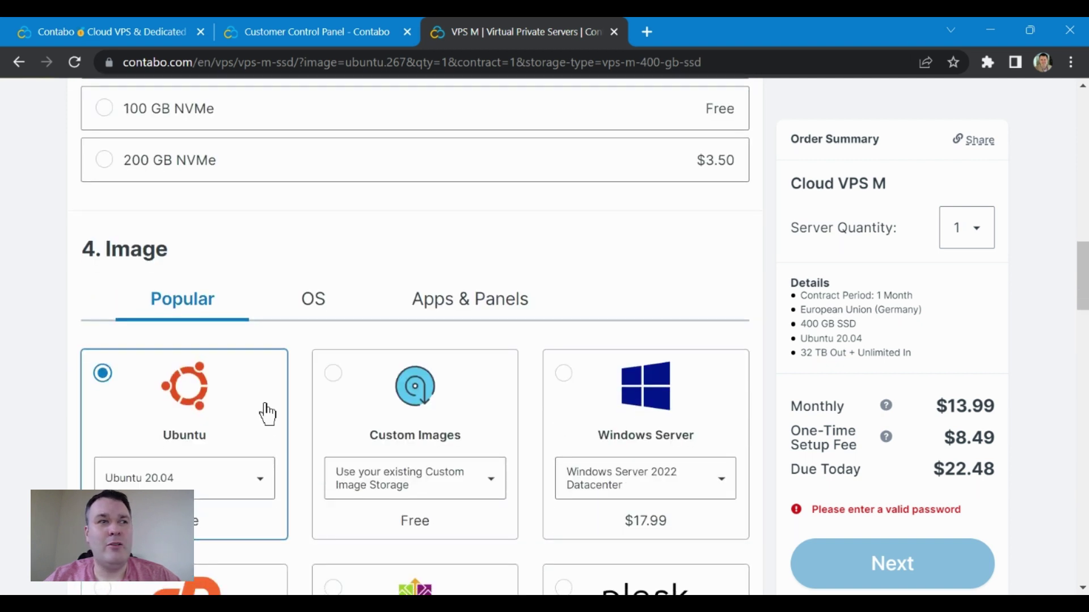
scroll(258, 406, down, 1)
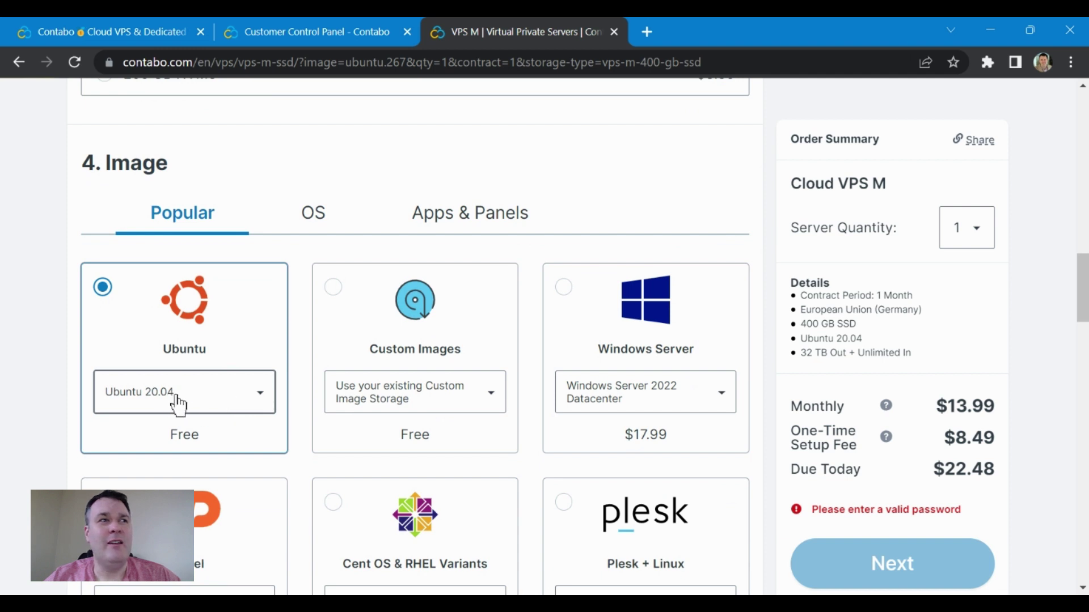
click(227, 406)
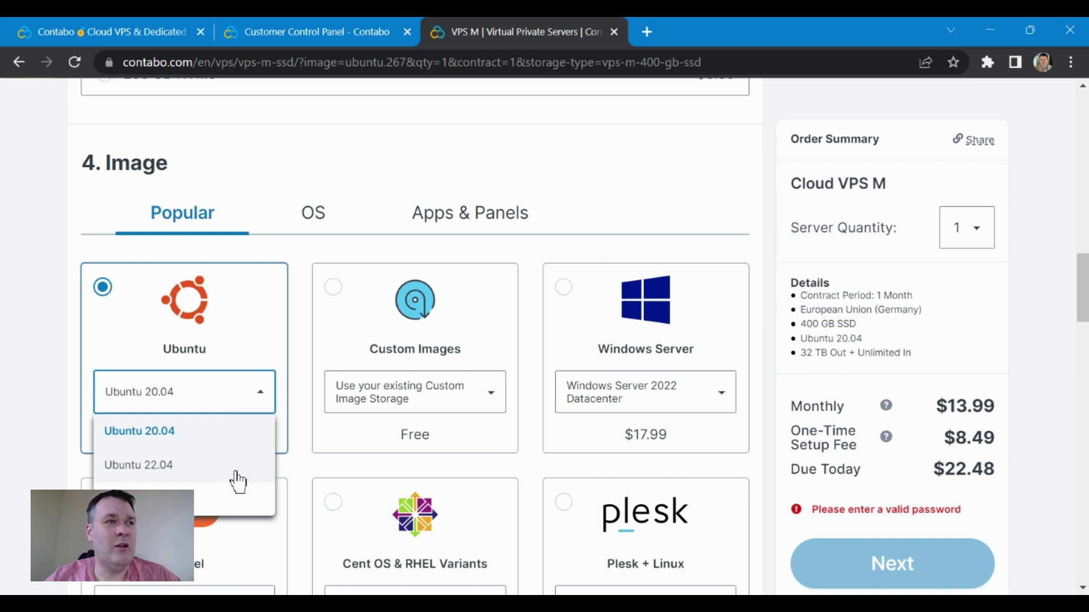
click(276, 334)
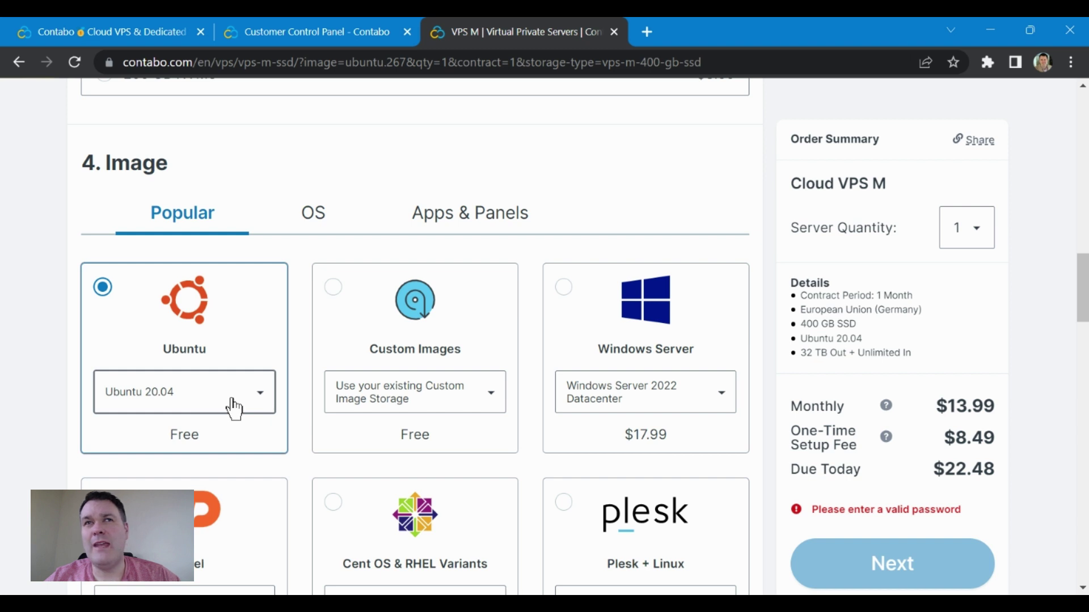
scroll(233, 408, down, 1)
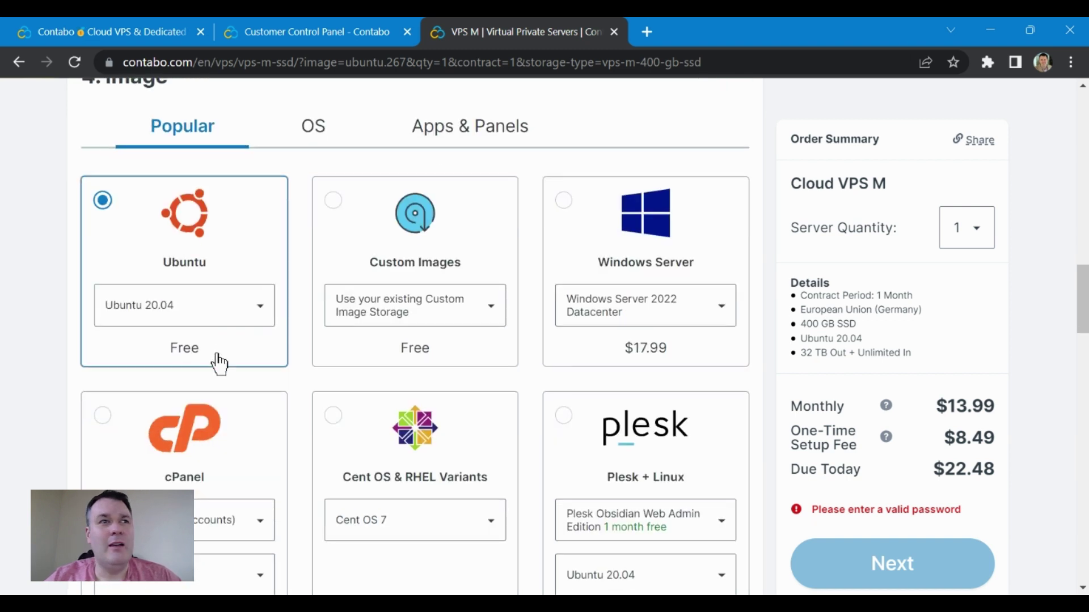
- Check the requirements for the root user's password in the server login section, leaving the field empty
scroll(219, 363, down, 5)
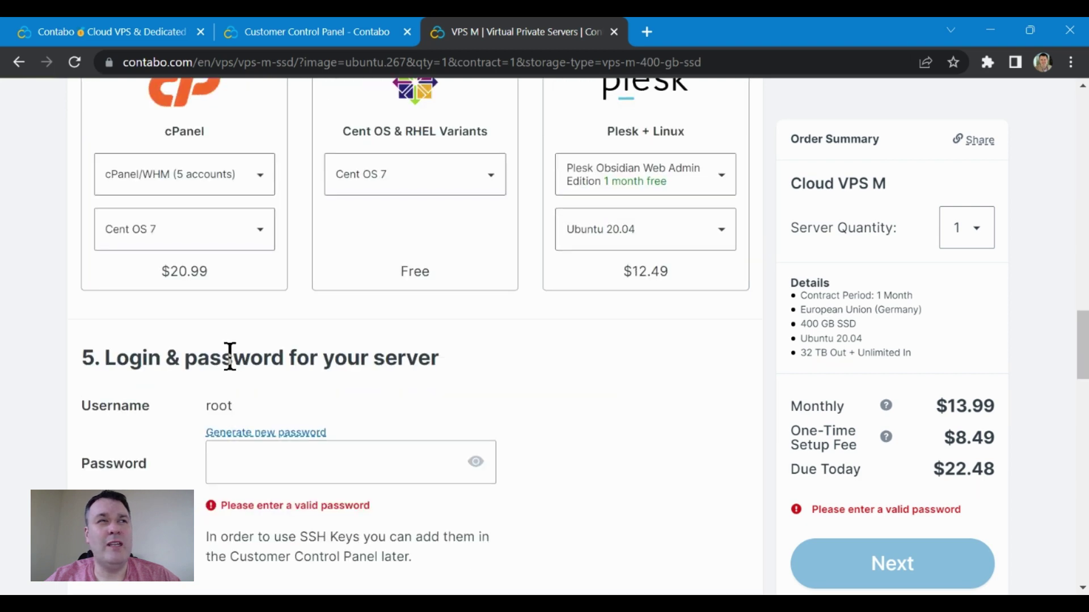
scroll(340, 421, down, 1)
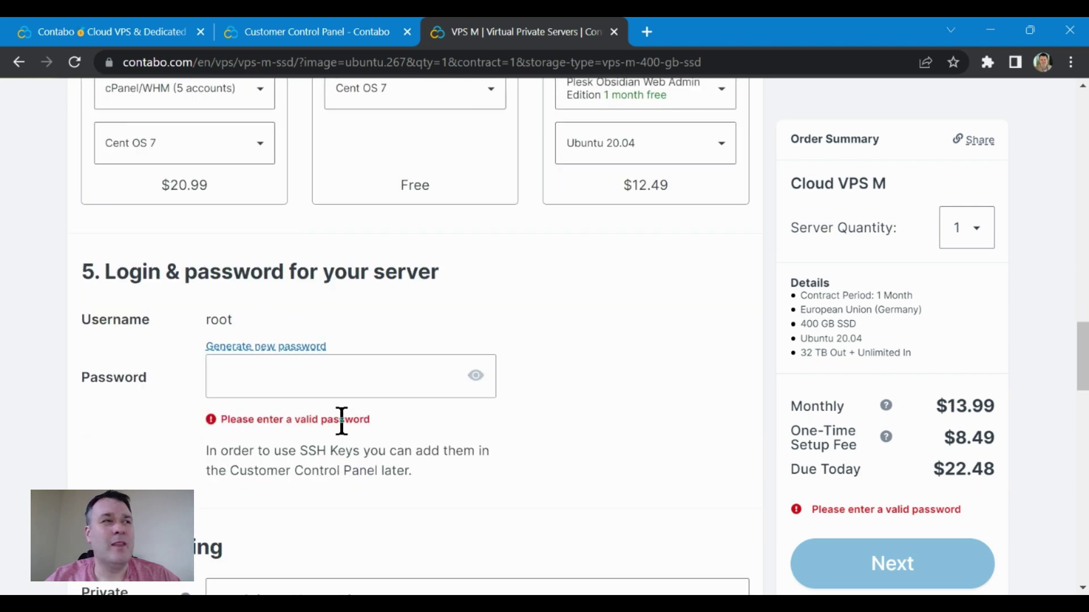
click(345, 378)
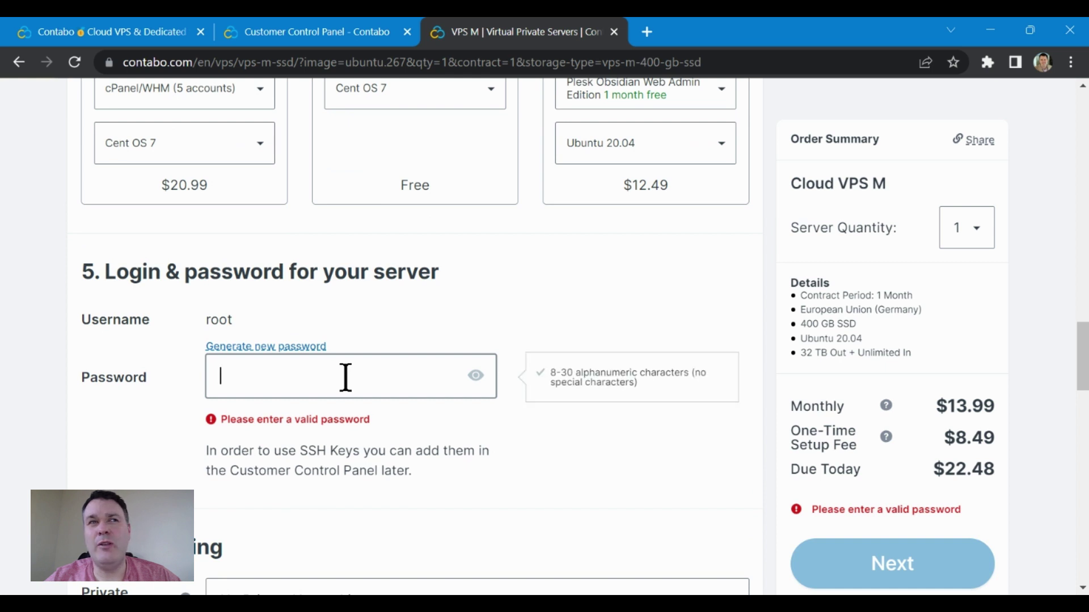
click(384, 340)
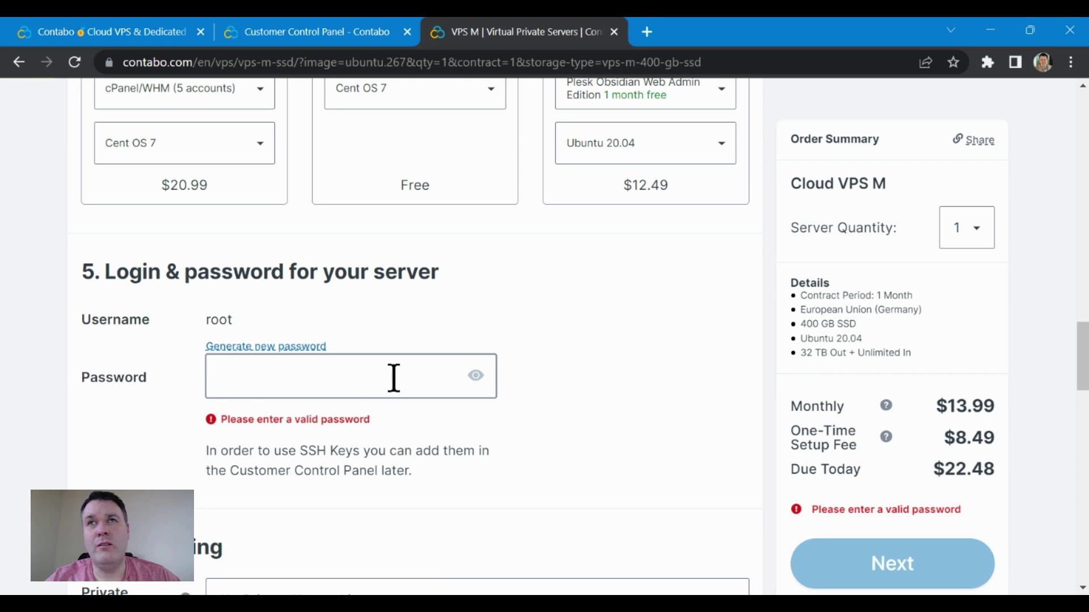
- Review the networking settings, including the private networking explanation, and the available add-ons for the server
scroll(388, 382, down, 1)
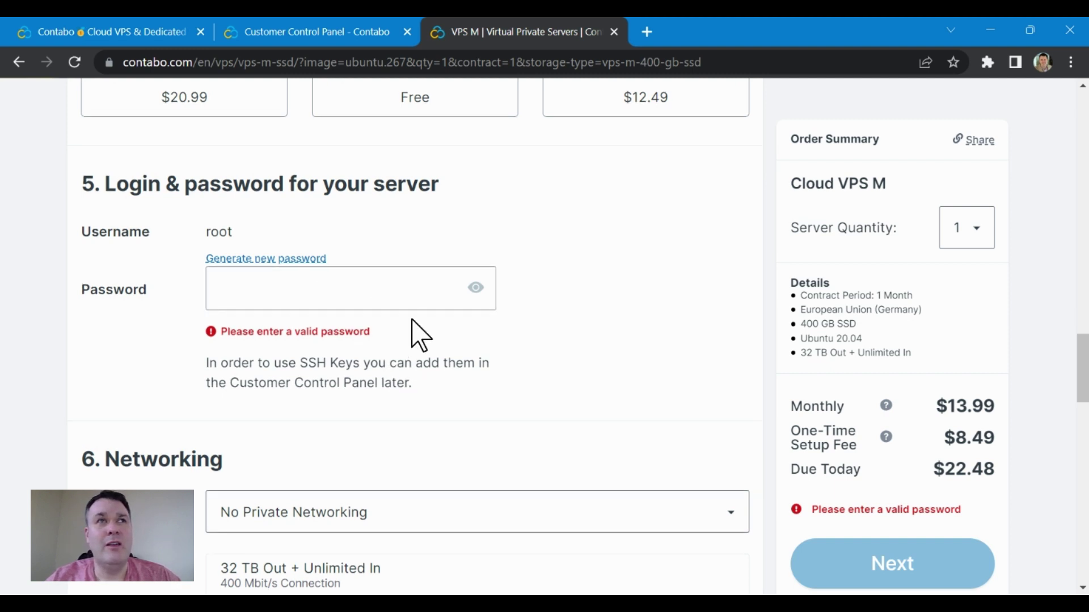
scroll(418, 333, down, 1)
scroll(397, 337, down, 1)
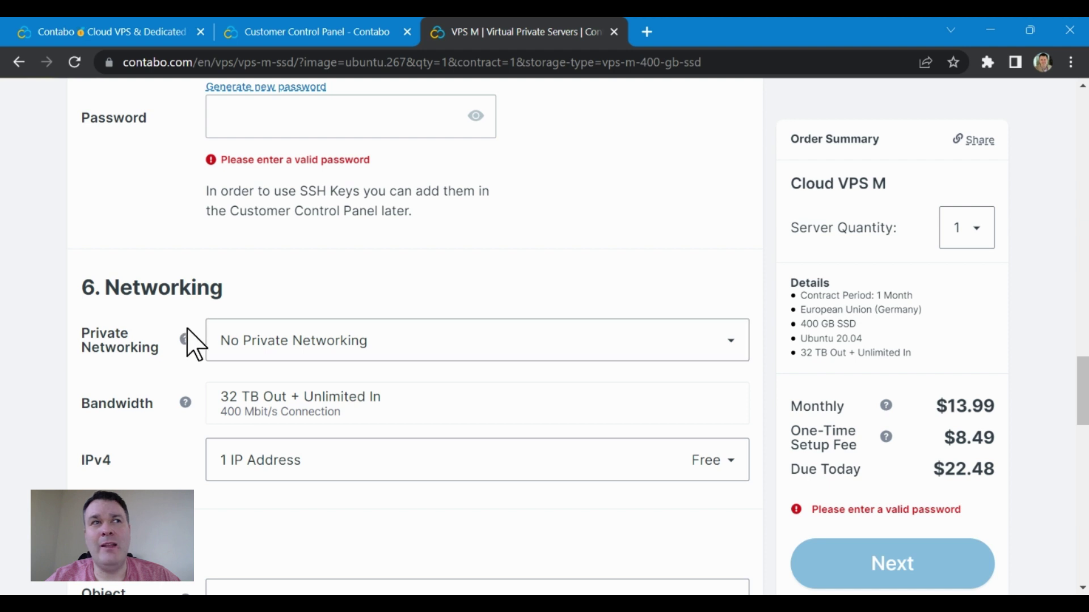
mouse_move(185, 344)
scroll(134, 274, down, 2)
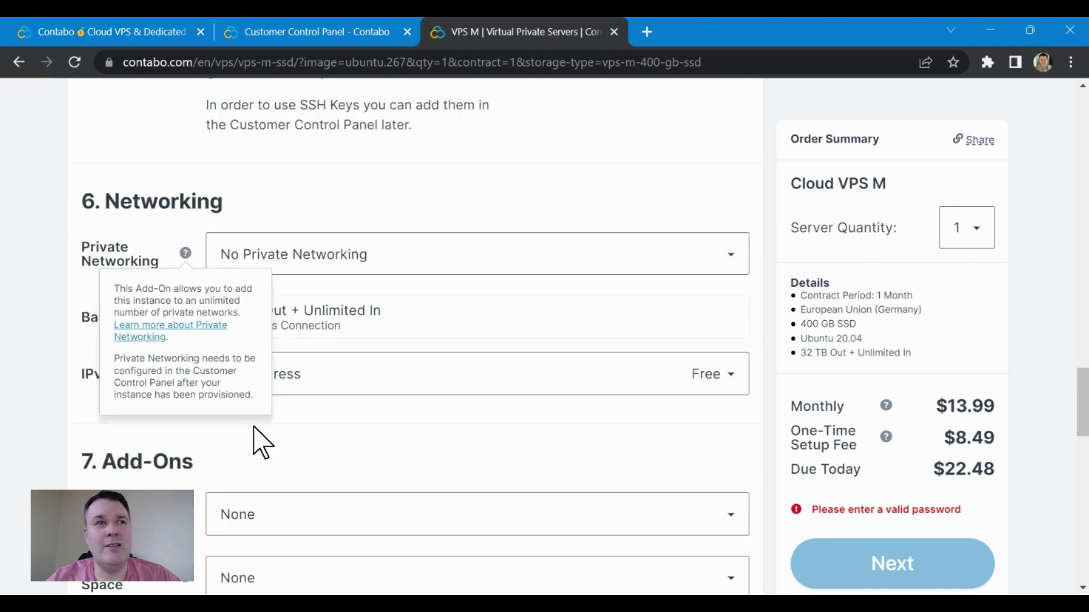
scroll(363, 419, down, 2)
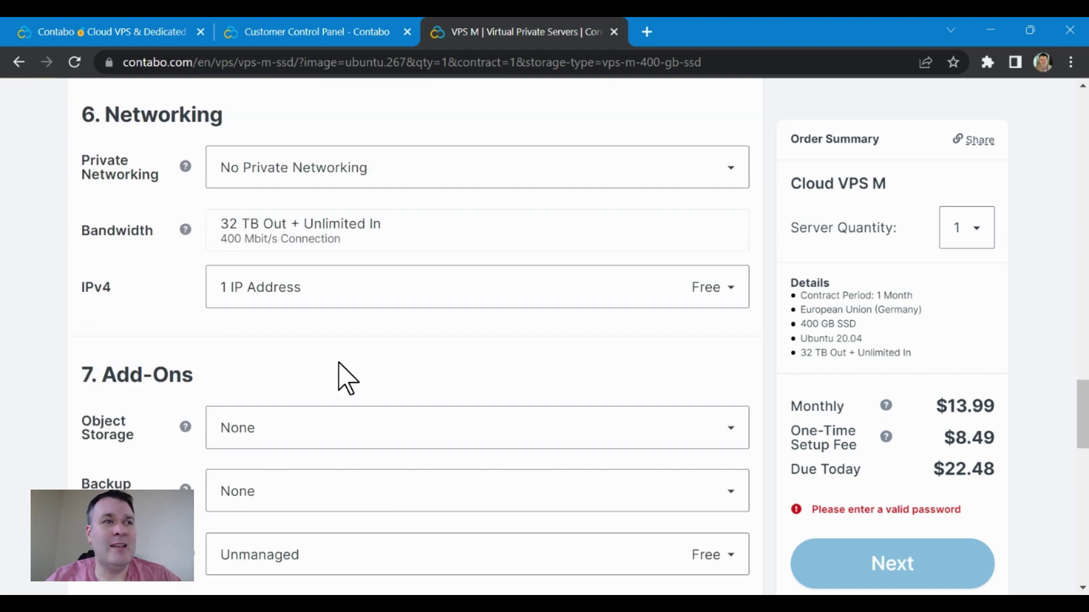
scroll(335, 367, down, 2)
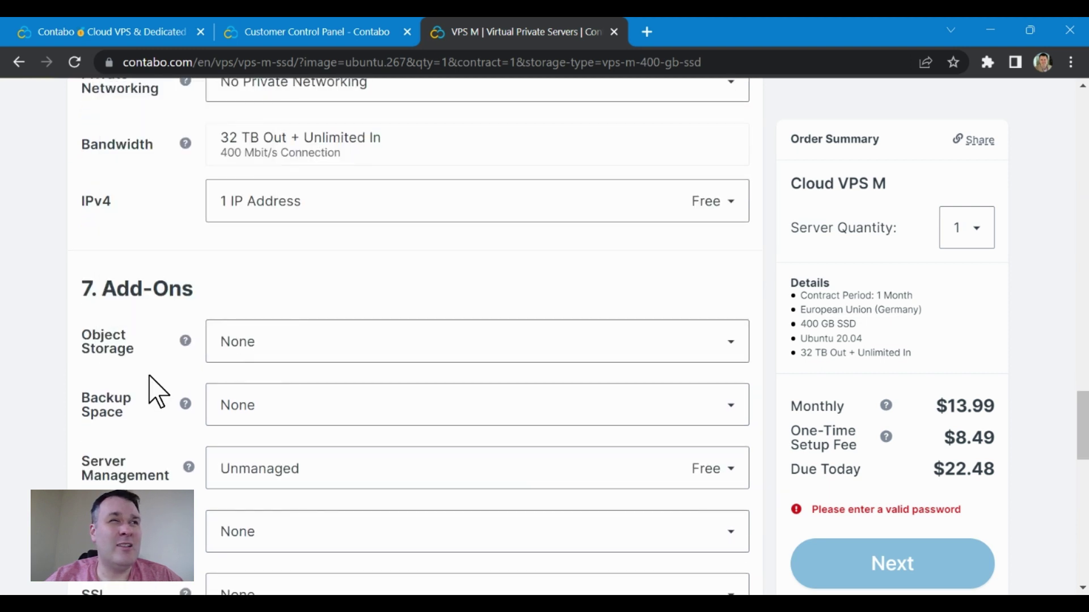
scroll(160, 388, down, 2)
scroll(169, 370, down, 1)
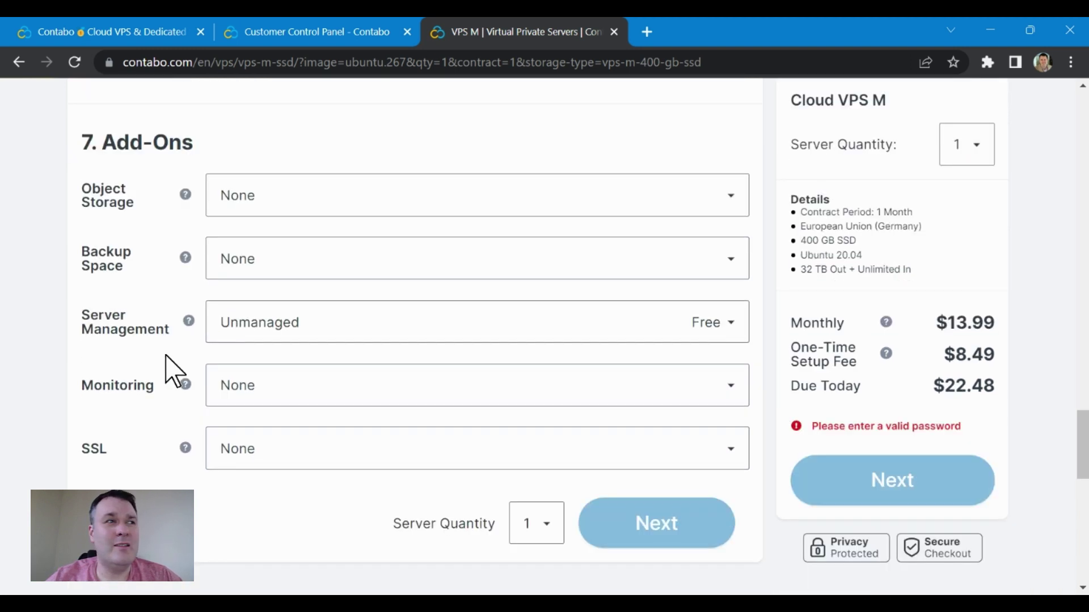
scroll(173, 370, down, 5)
scroll(289, 397, up, 2)
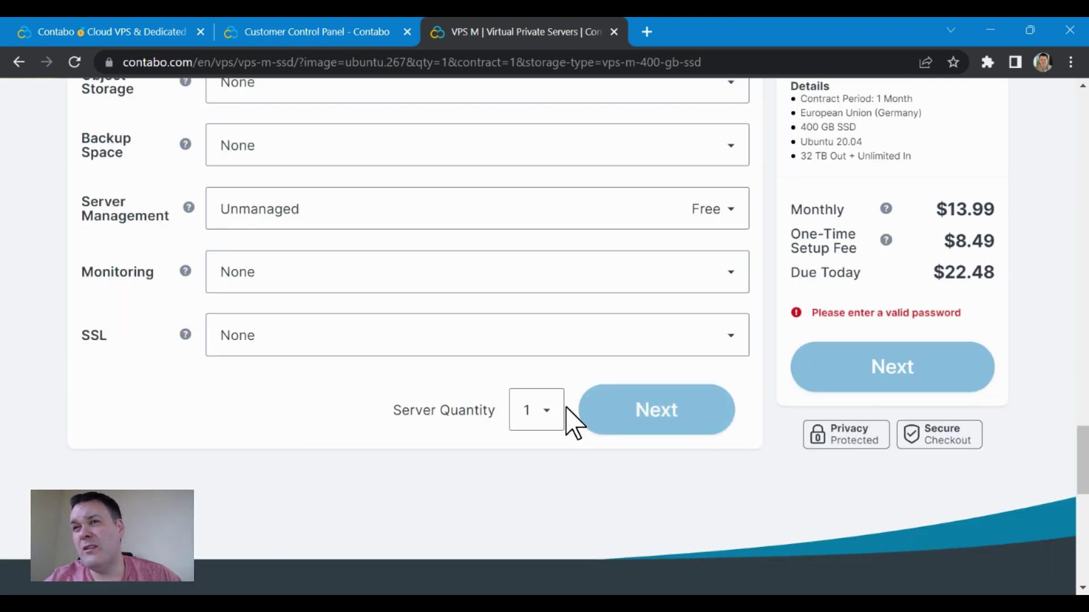
- Change the server's storage type to 200 GB NVMe
scroll(274, 406, up, 8)
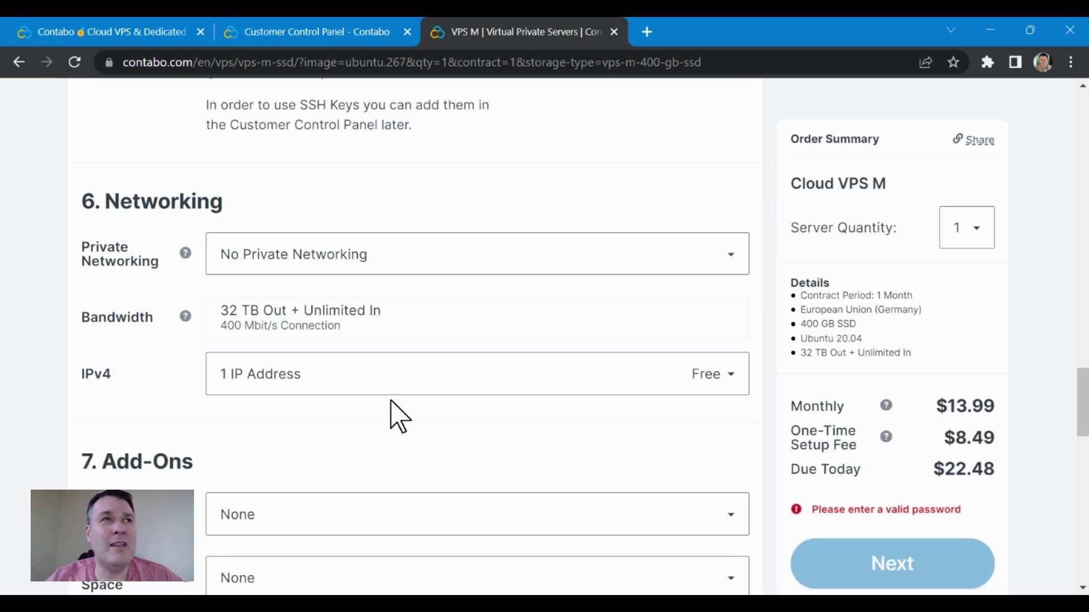
scroll(400, 418, up, 7)
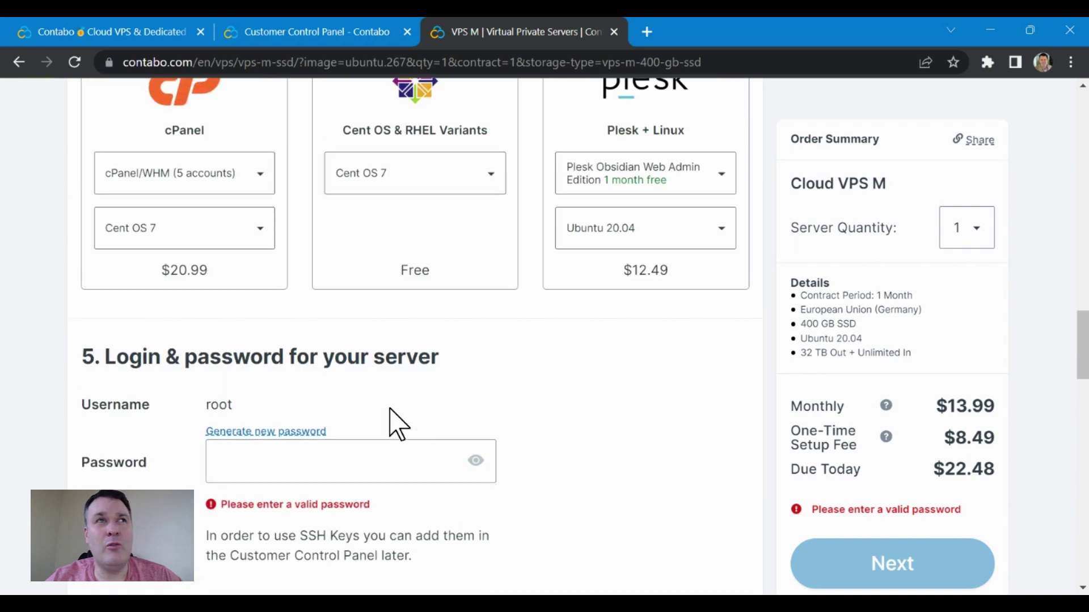
scroll(397, 423, up, 11)
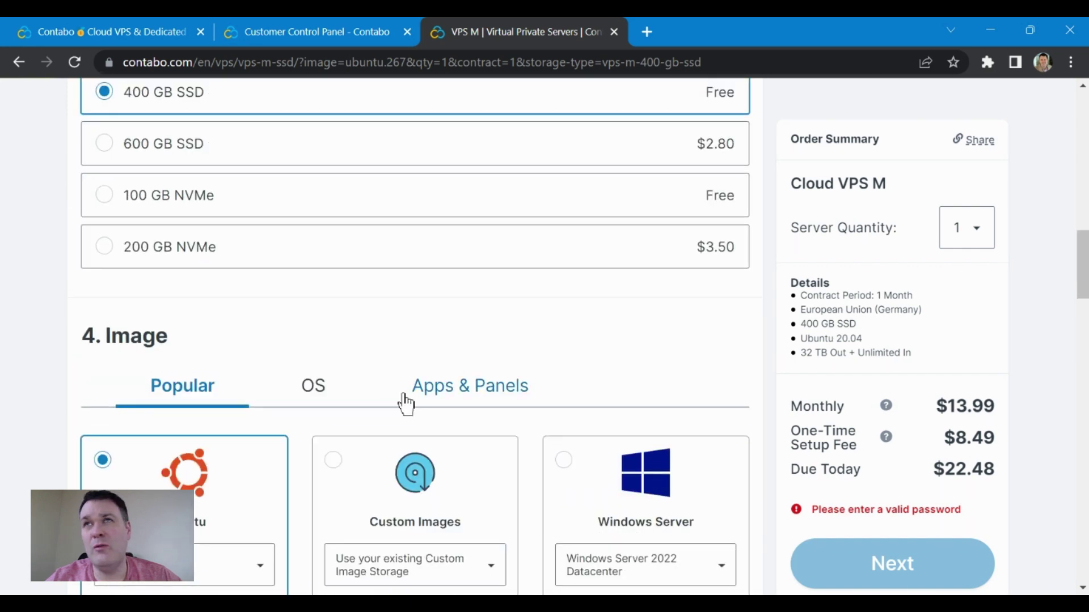
scroll(347, 382, up, 2)
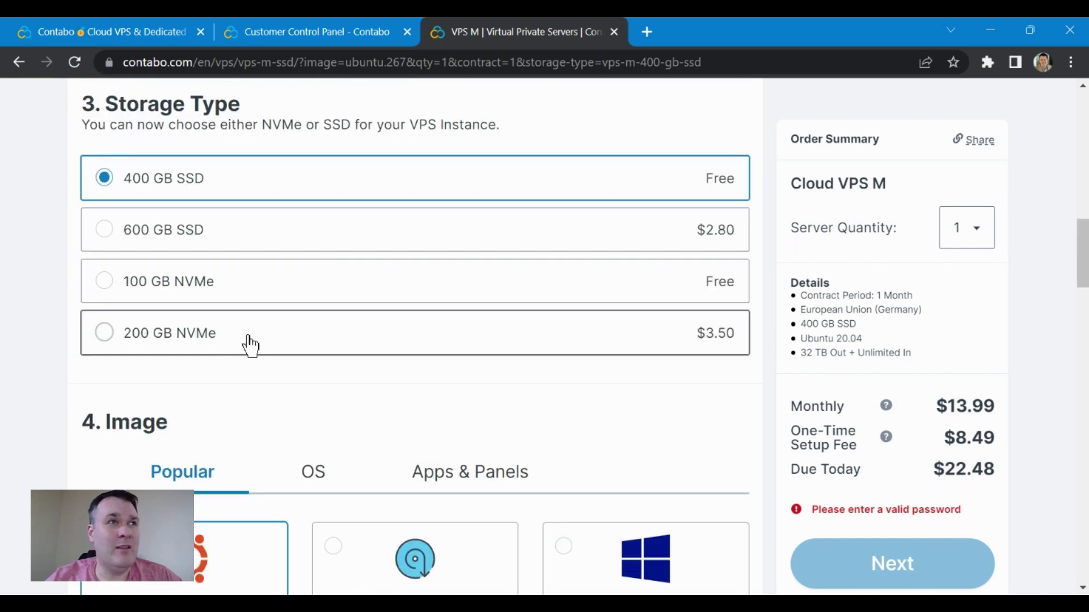
click(250, 345)
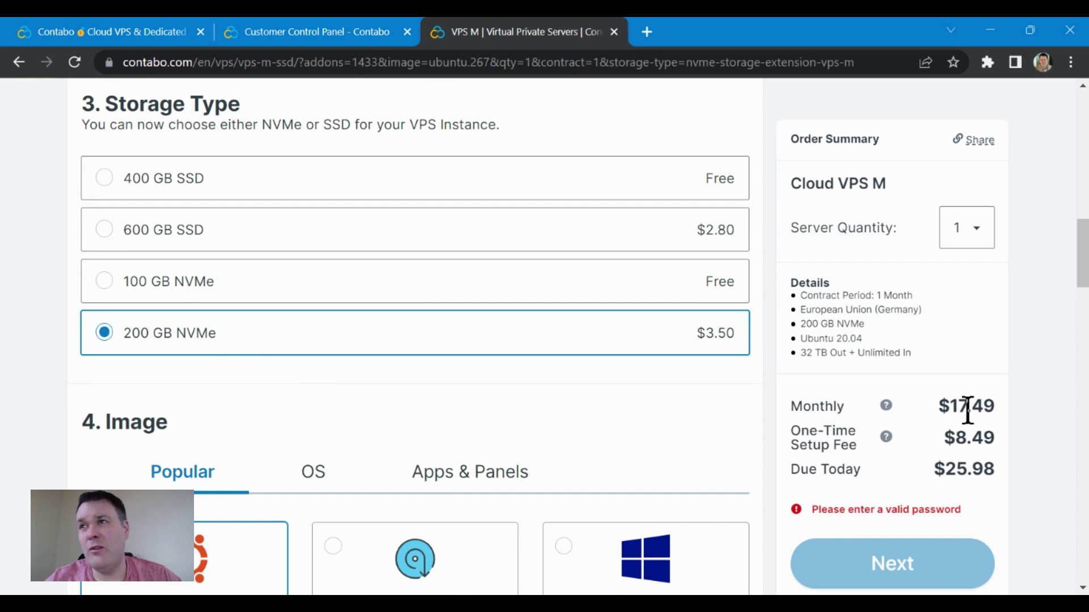
- Recheck the Cloud VPS M specifications, term length, region choices and storage type against the order summary
scroll(1005, 432, down, 2)
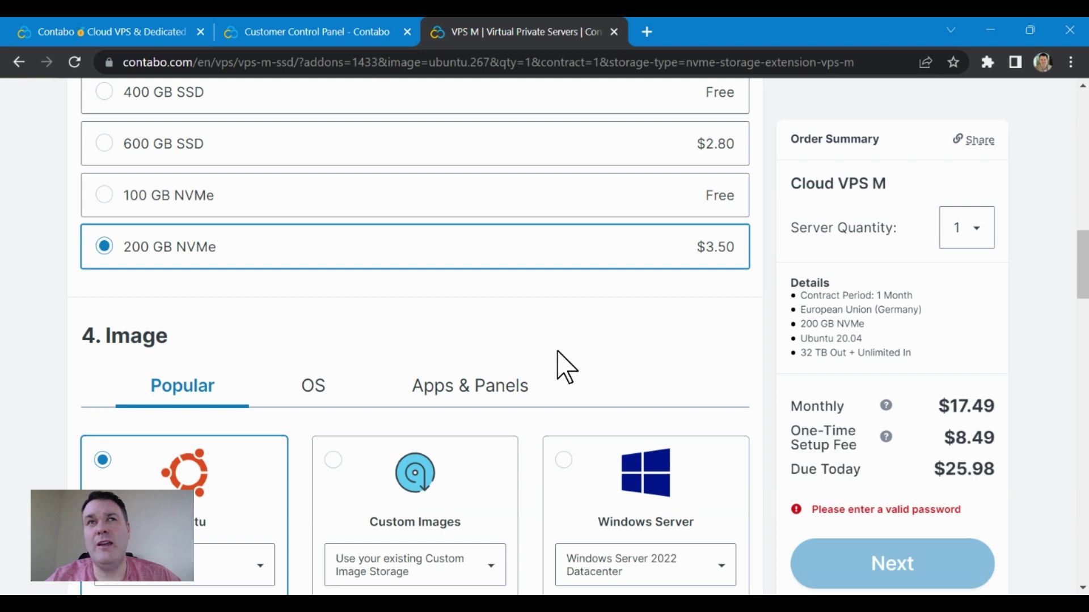
scroll(486, 357, up, 9)
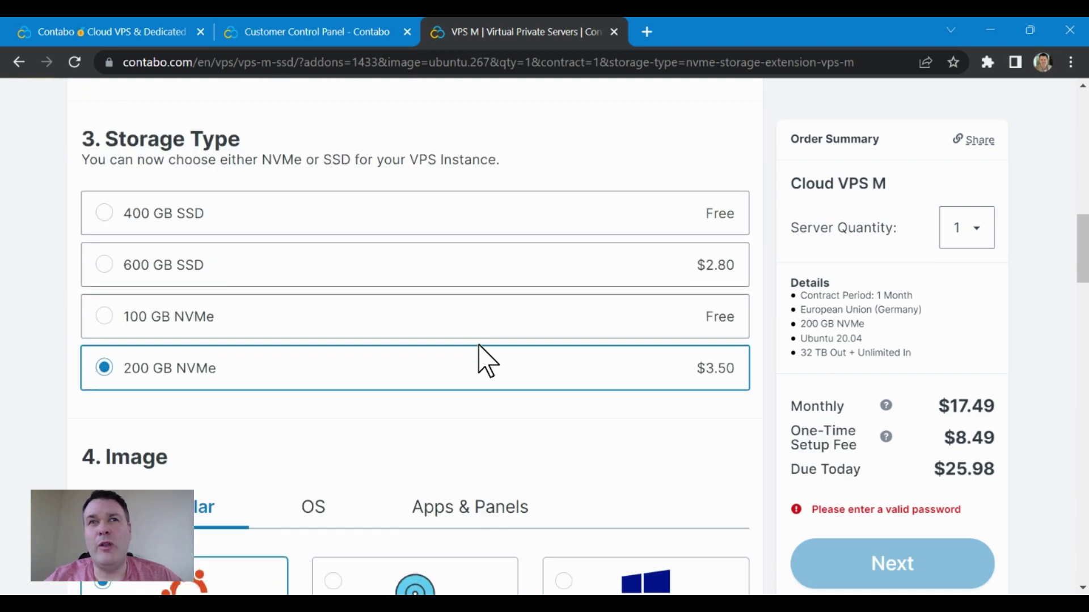
scroll(482, 363, up, 8)
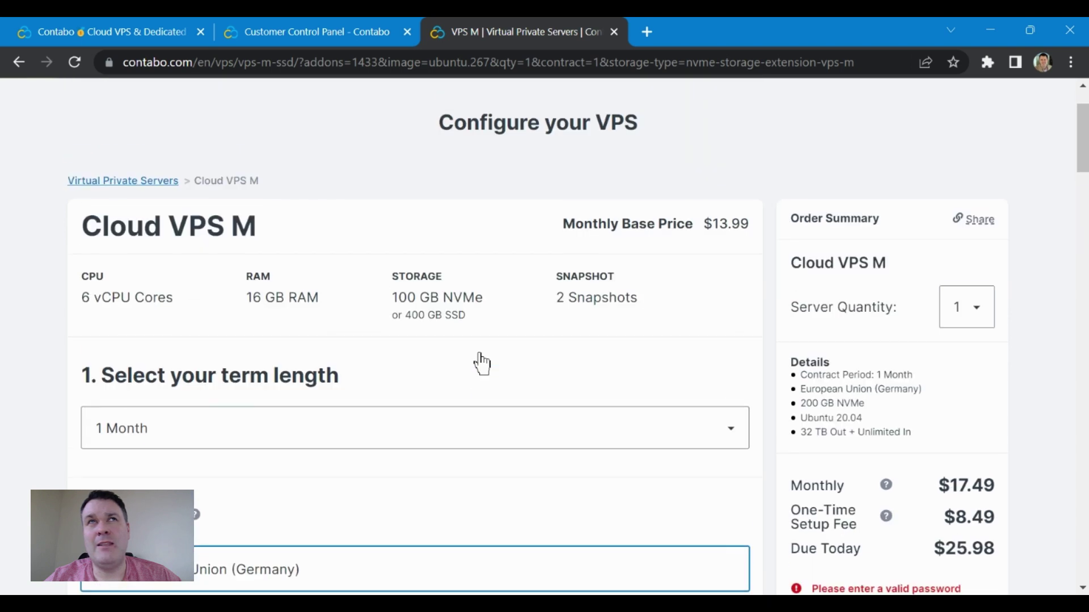
scroll(485, 360, down, 1)
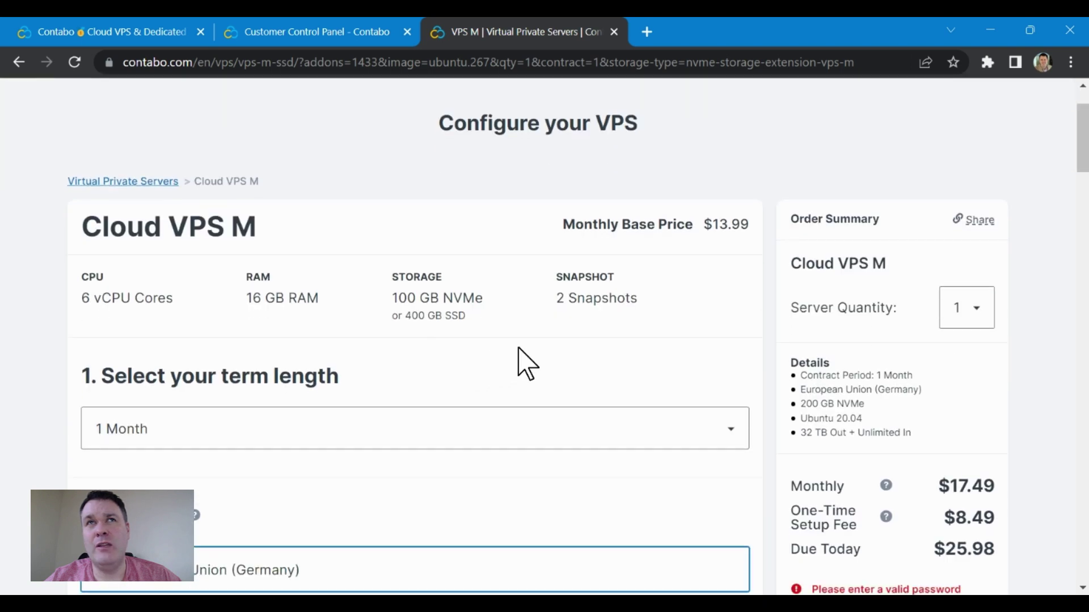
scroll(522, 364, down, 4)
scroll(521, 363, down, 3)
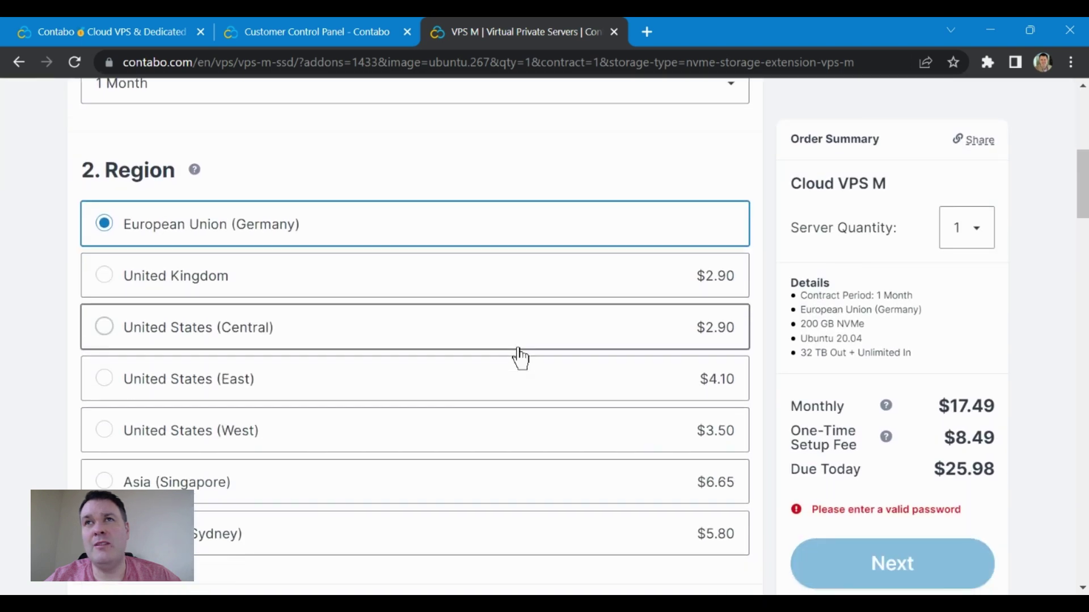
scroll(518, 357, down, 2)
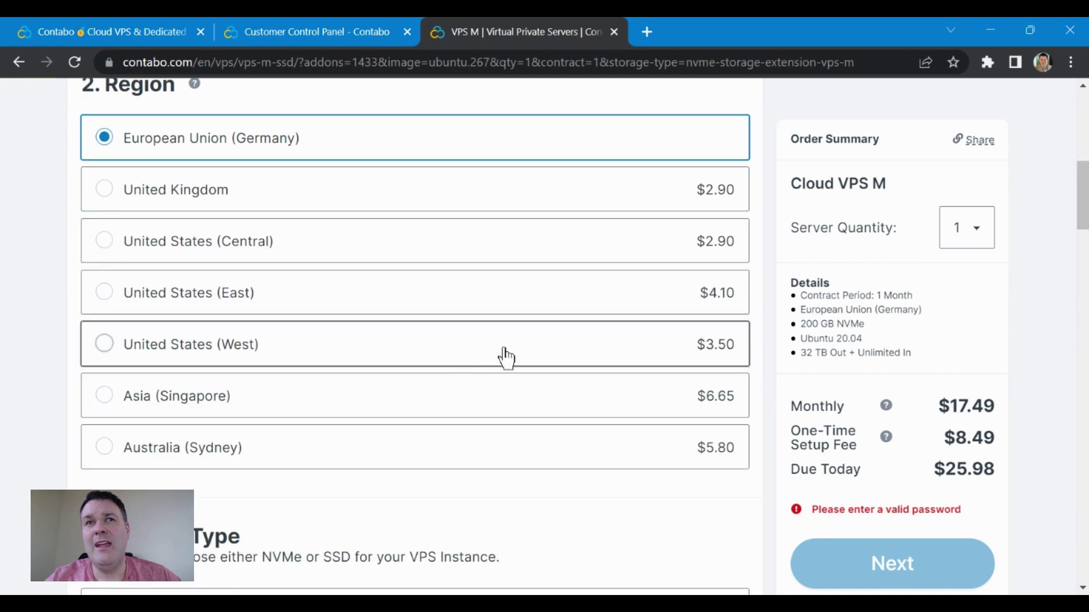
scroll(515, 357, down, 2)
scroll(517, 359, down, 2)
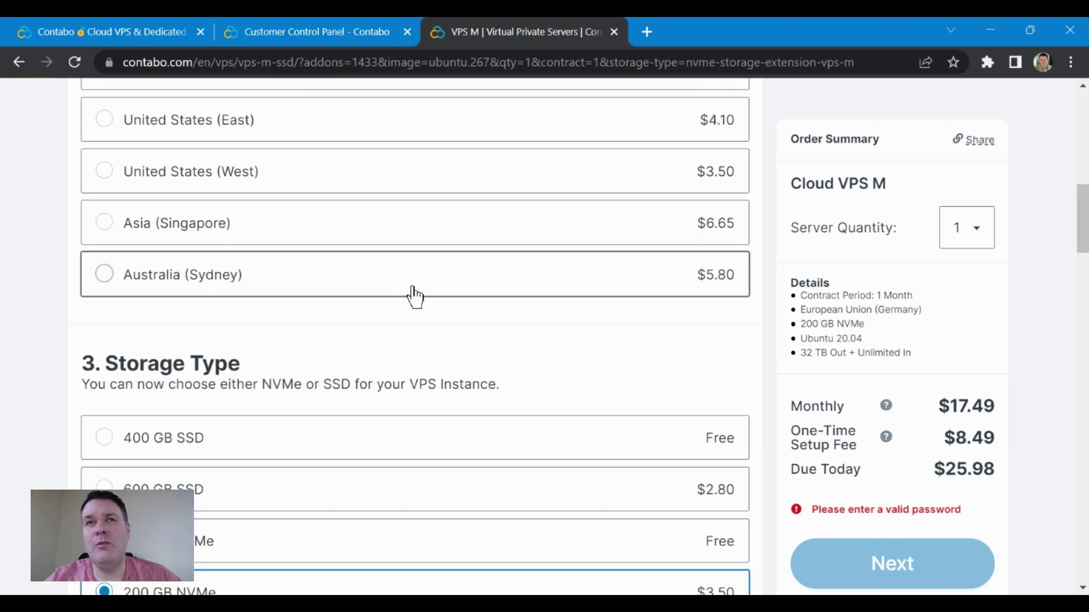